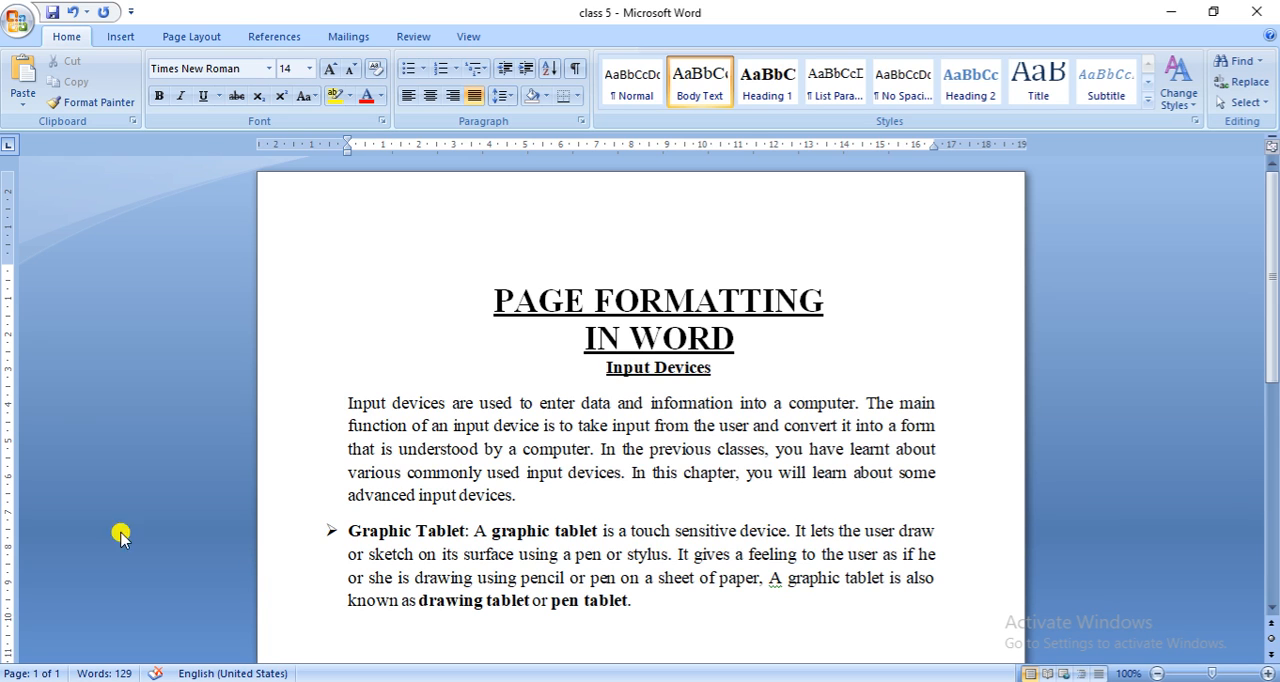
# - Insert a Blank header in the document with the text "Doon International School"
pyautogui.click(118, 40)
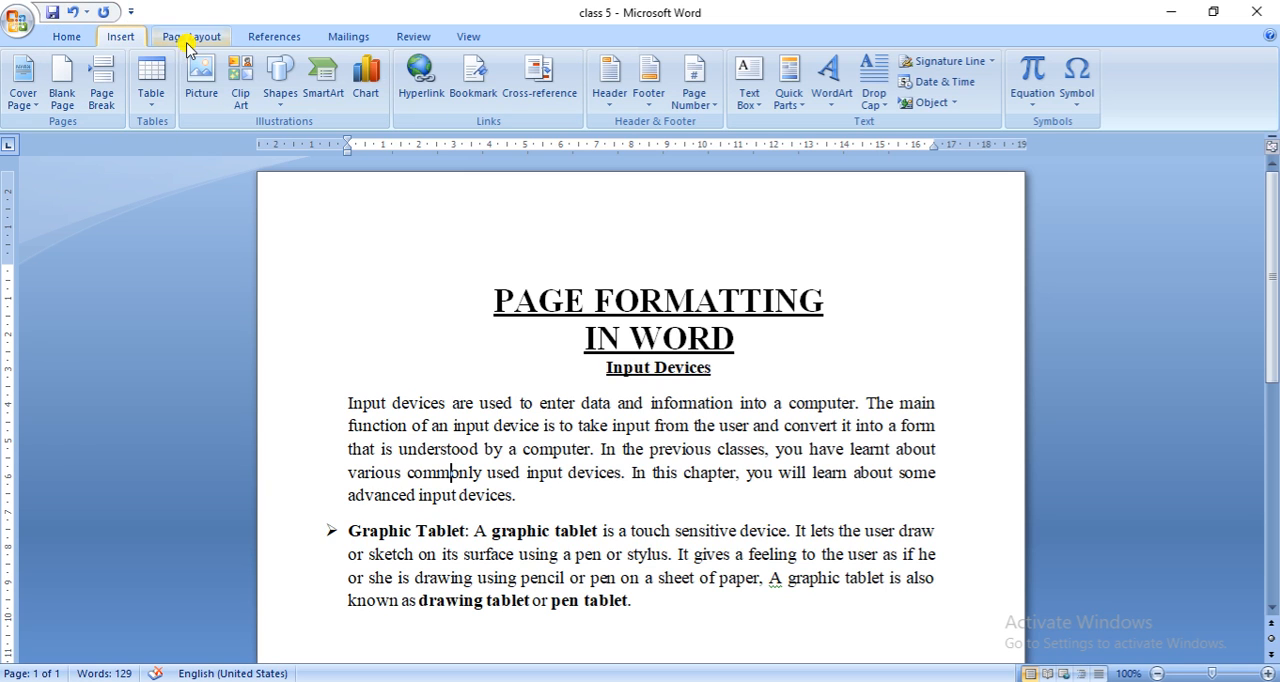
pyautogui.click(607, 108)
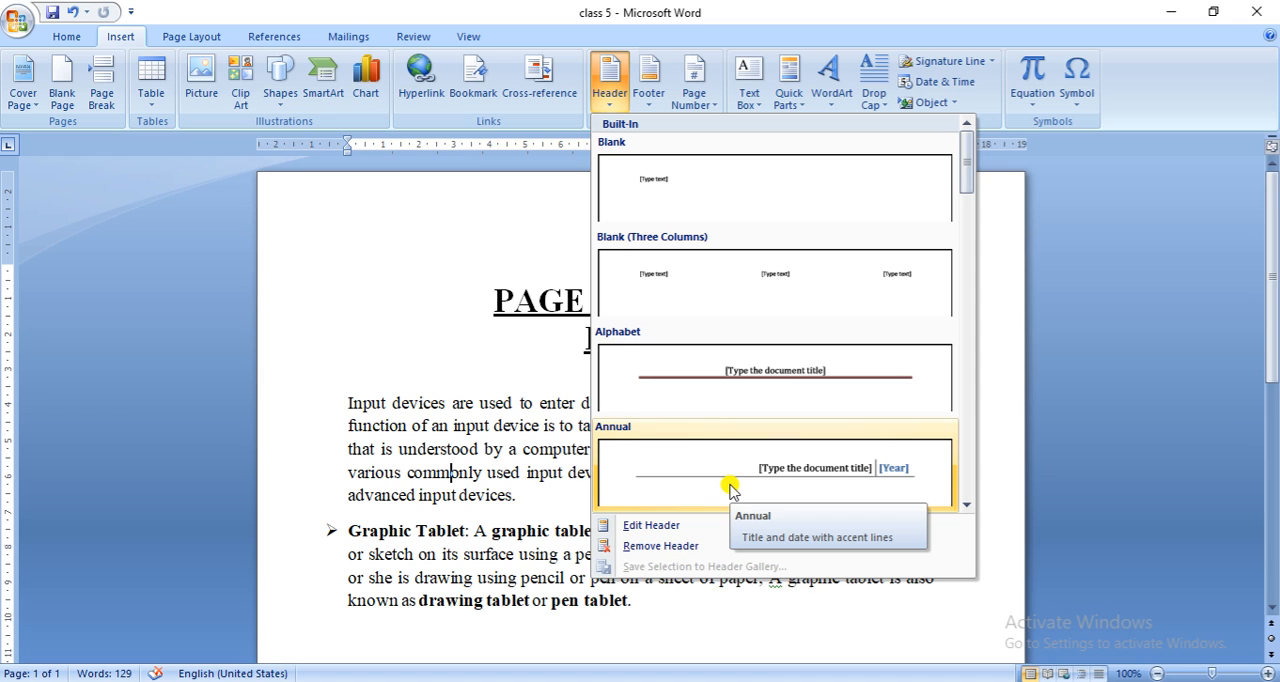
pyautogui.click(686, 204)
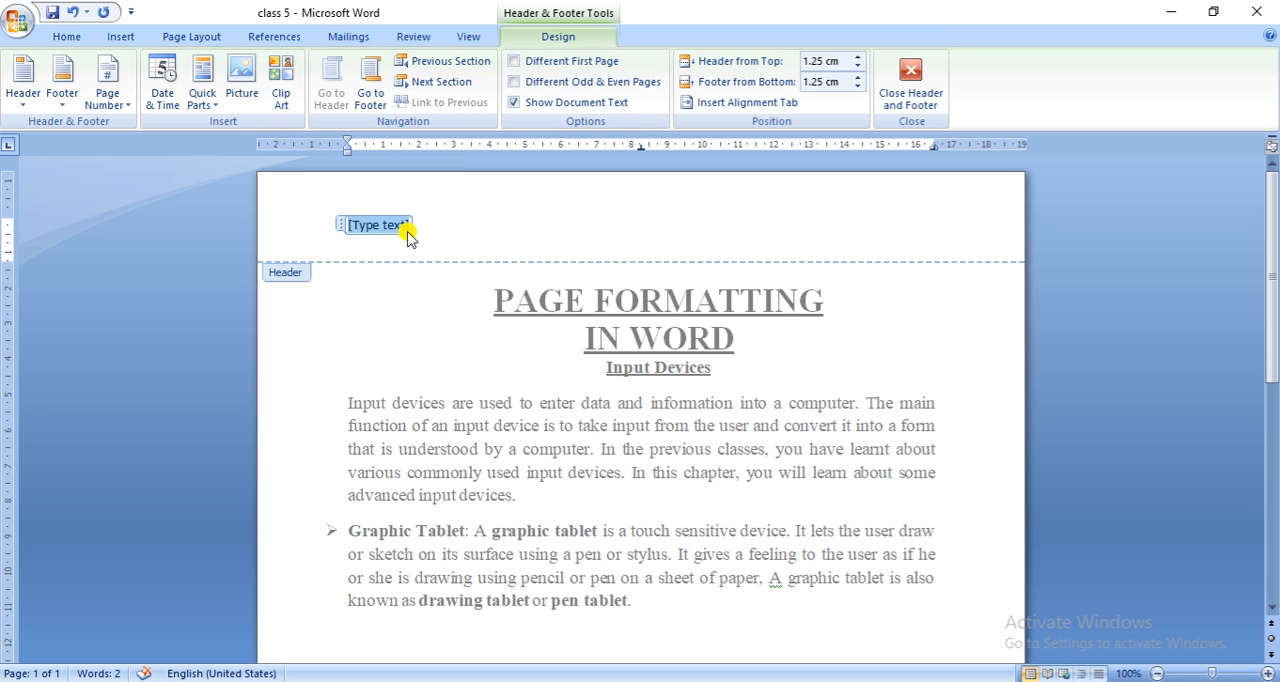
pyautogui.write('D')
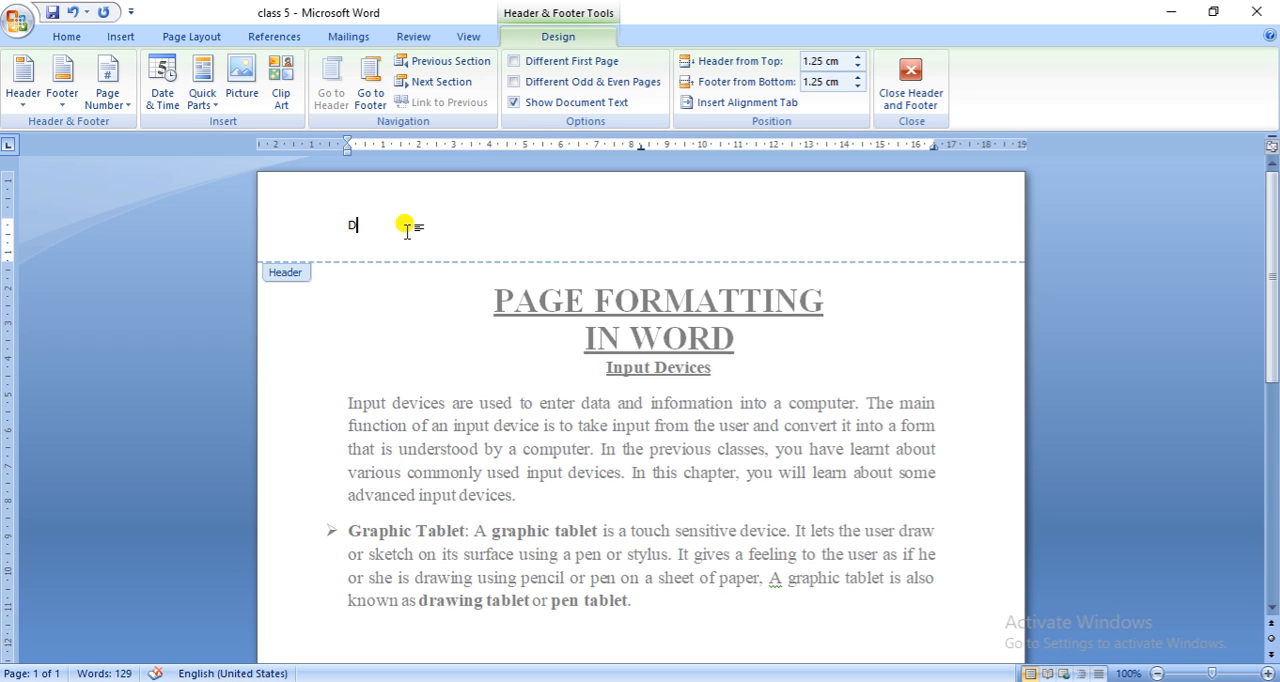
pyautogui.write('oon International School')
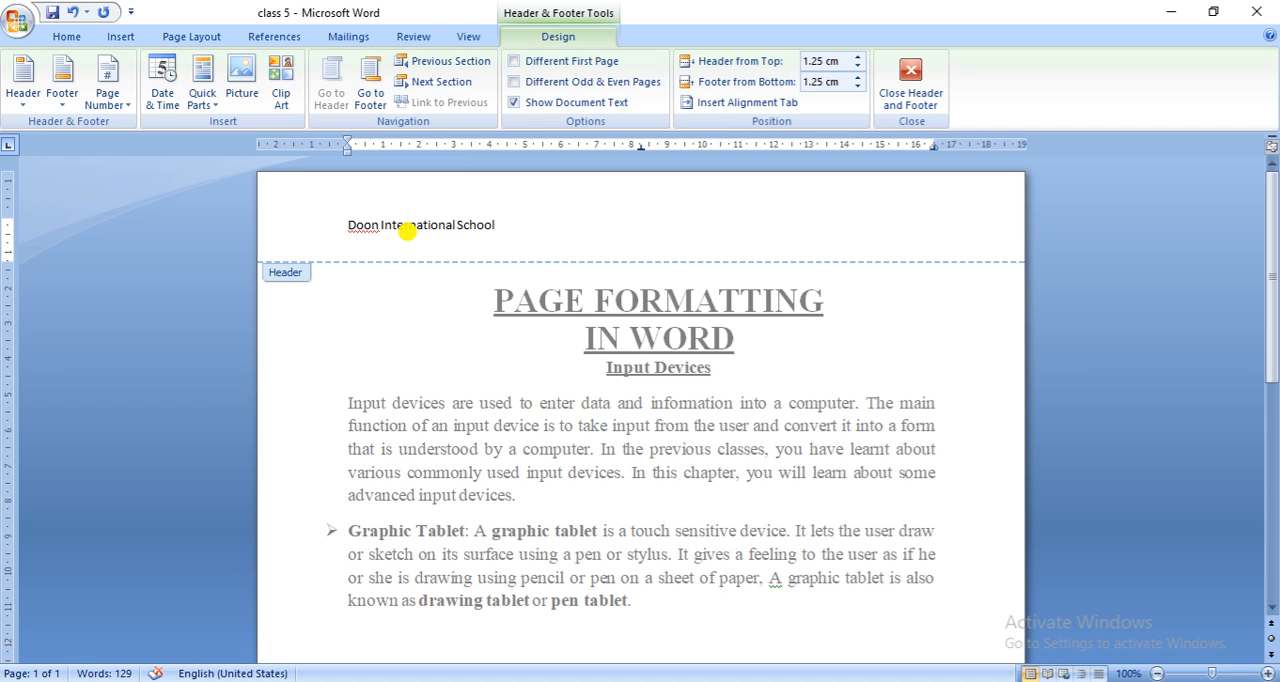
# - Insert a Blank footer with the text "Class 5" and leave header and footer editing
pyautogui.click(122, 38)
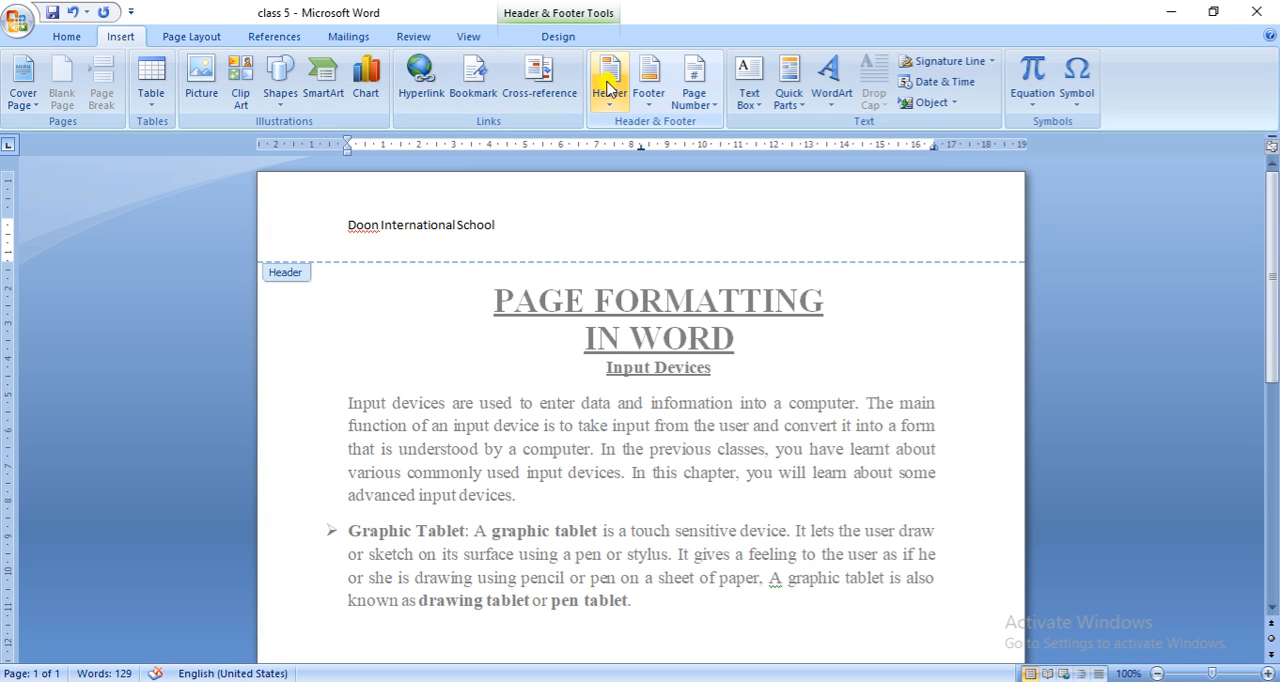
pyautogui.click(656, 104)
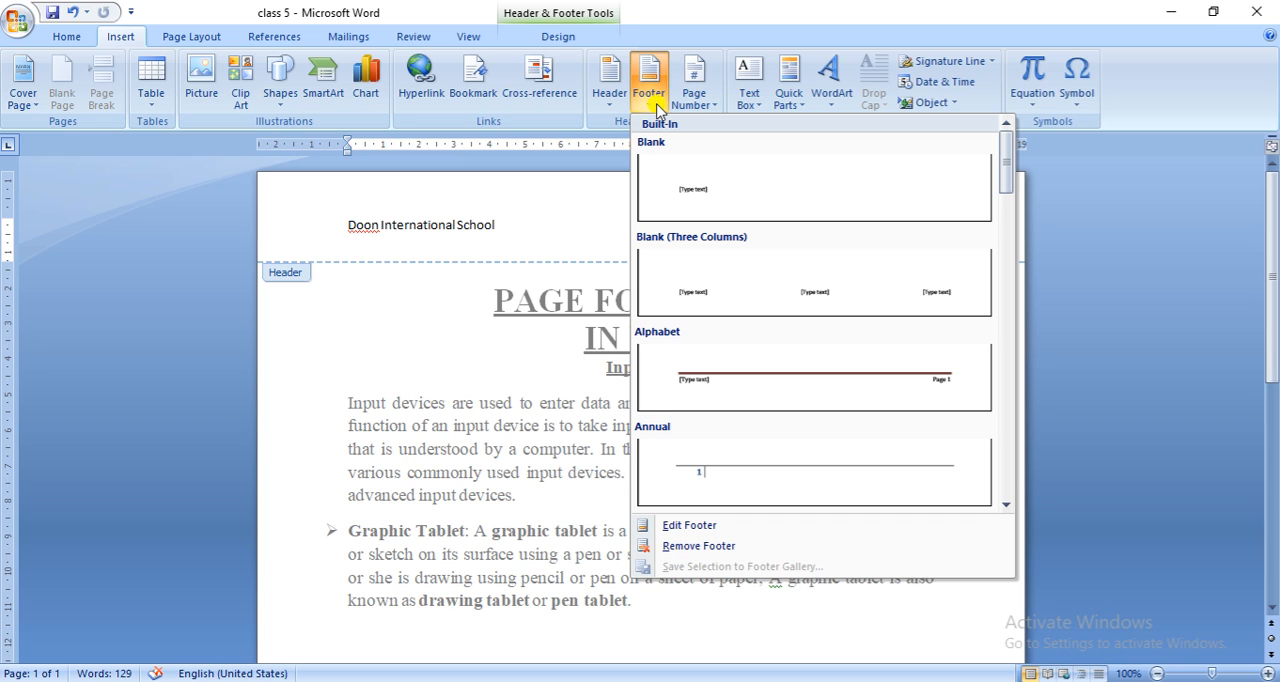
pyautogui.click(729, 194)
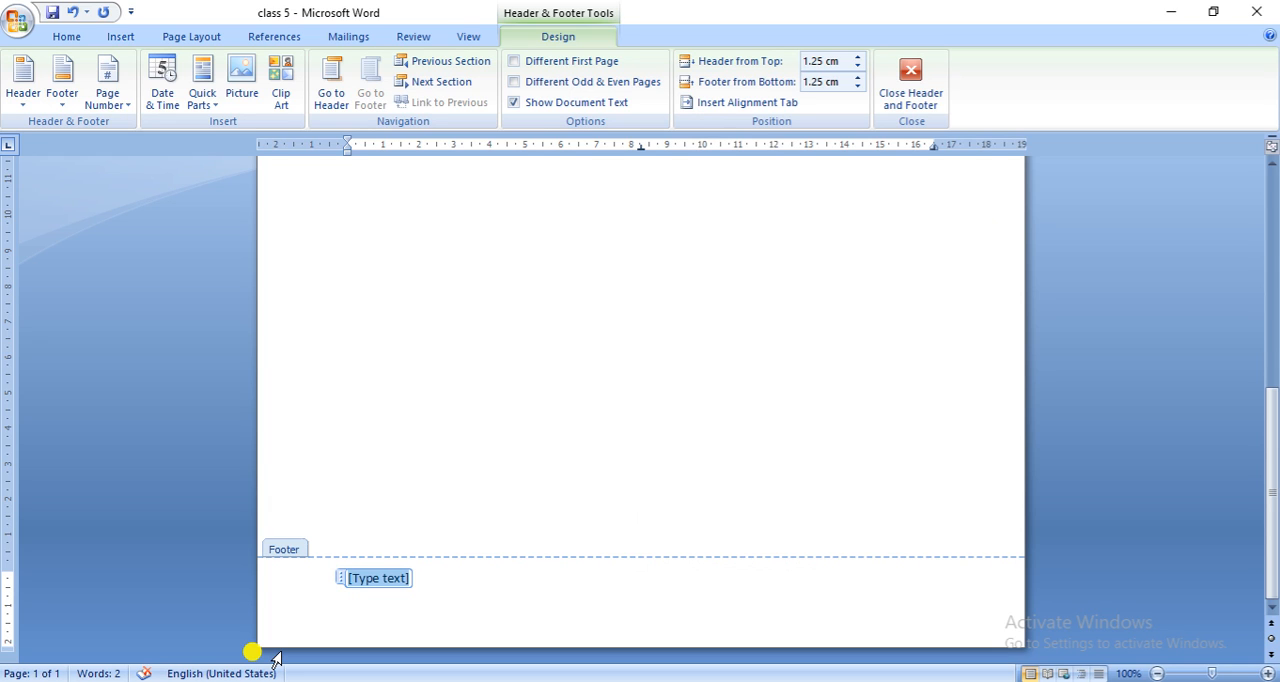
pyautogui.write('Class')
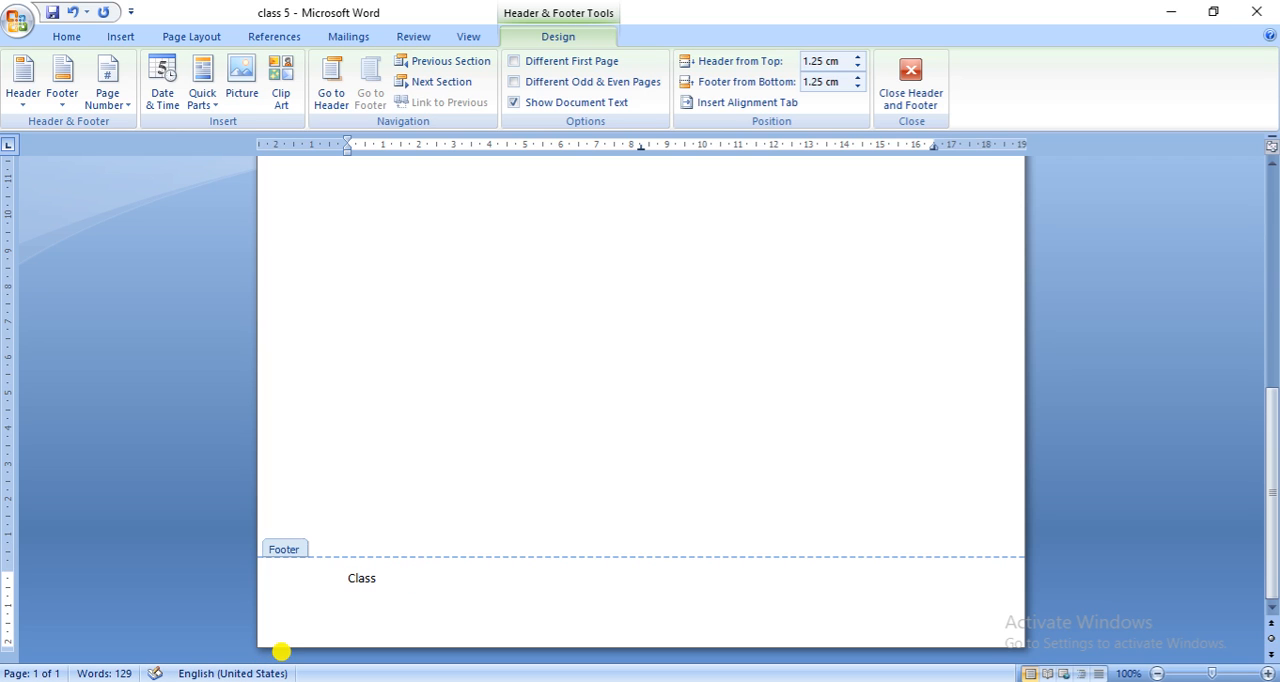
pyautogui.write(' 5')
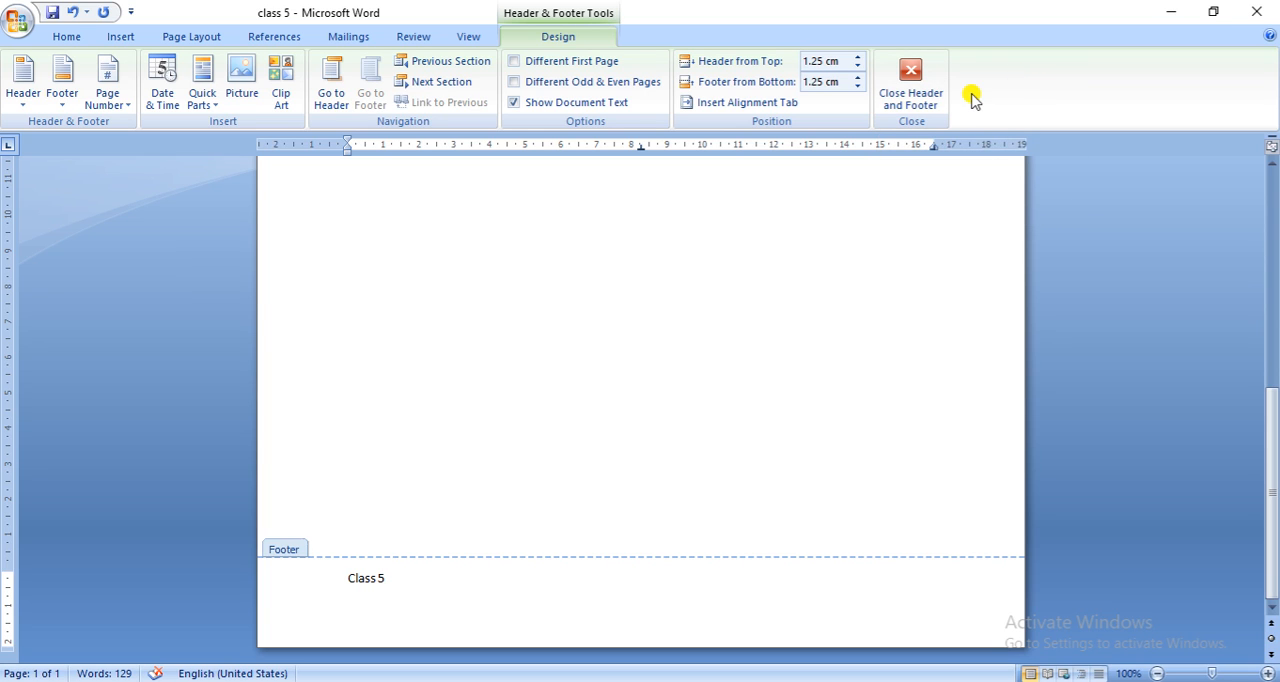
pyautogui.click(911, 85)
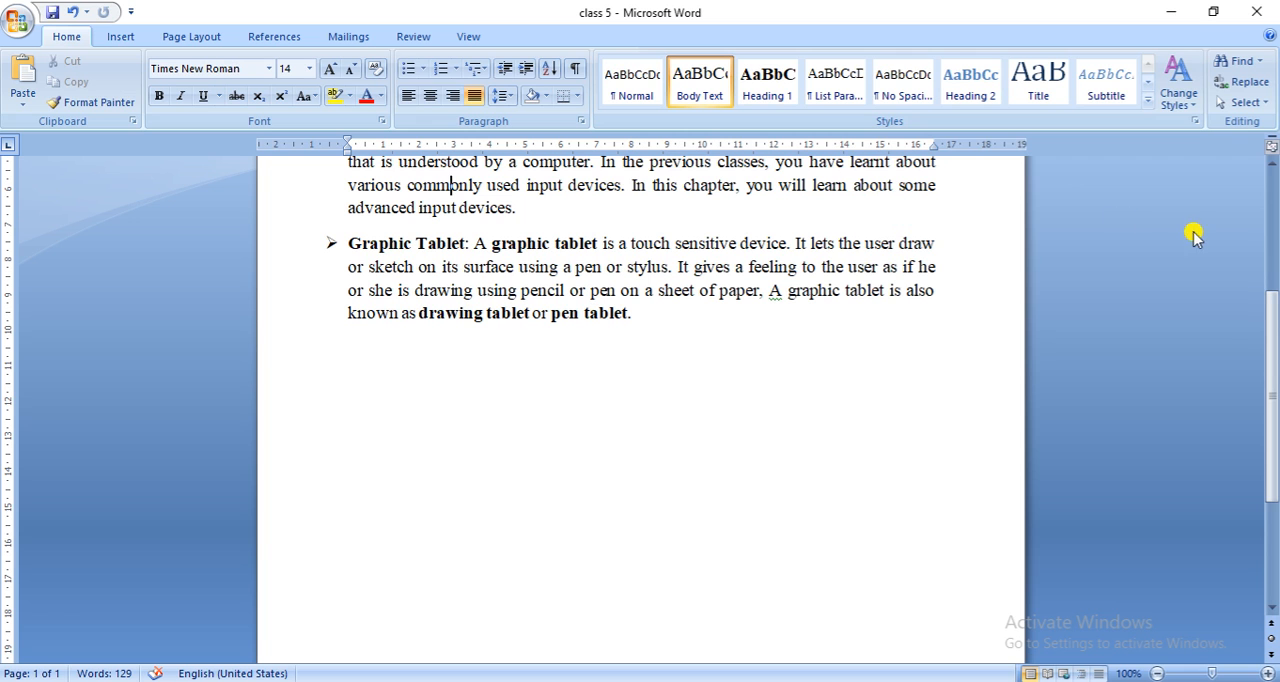
# - Edit the header to add ", Gurdaspur" after the school name, and return to the document body
pyautogui.moveTo(1274, 385); pyautogui.dragTo(1268, 228)
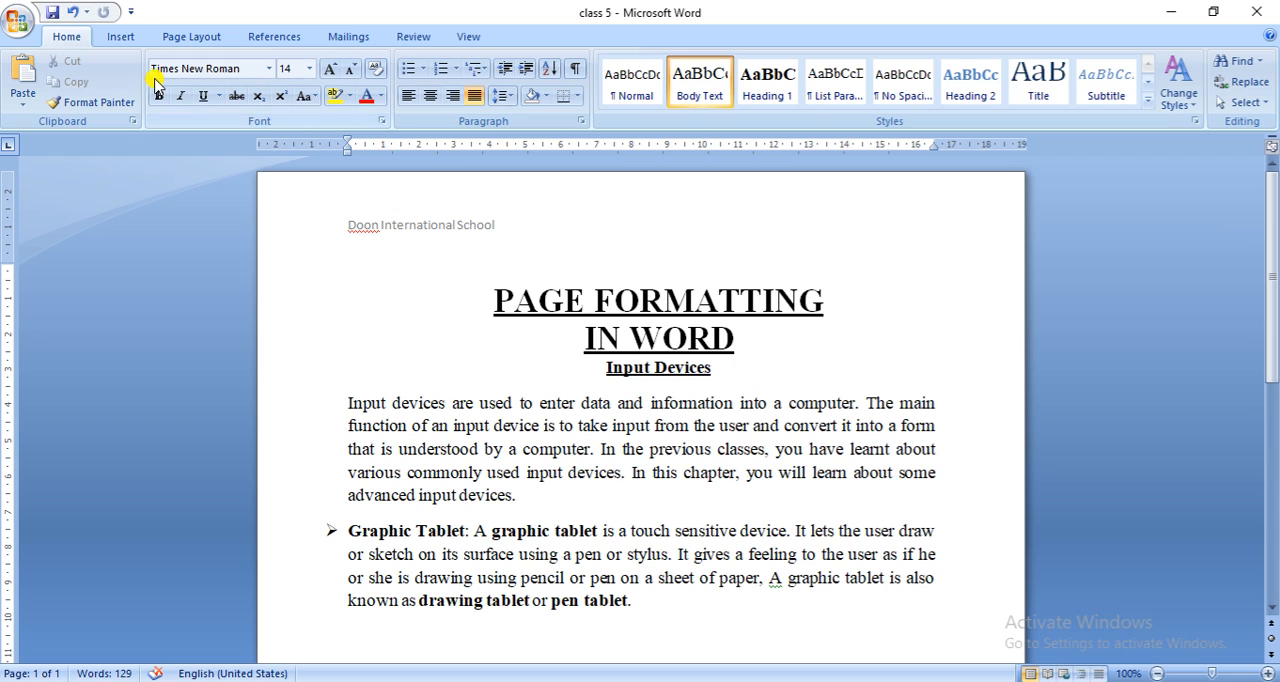
pyautogui.click(121, 40)
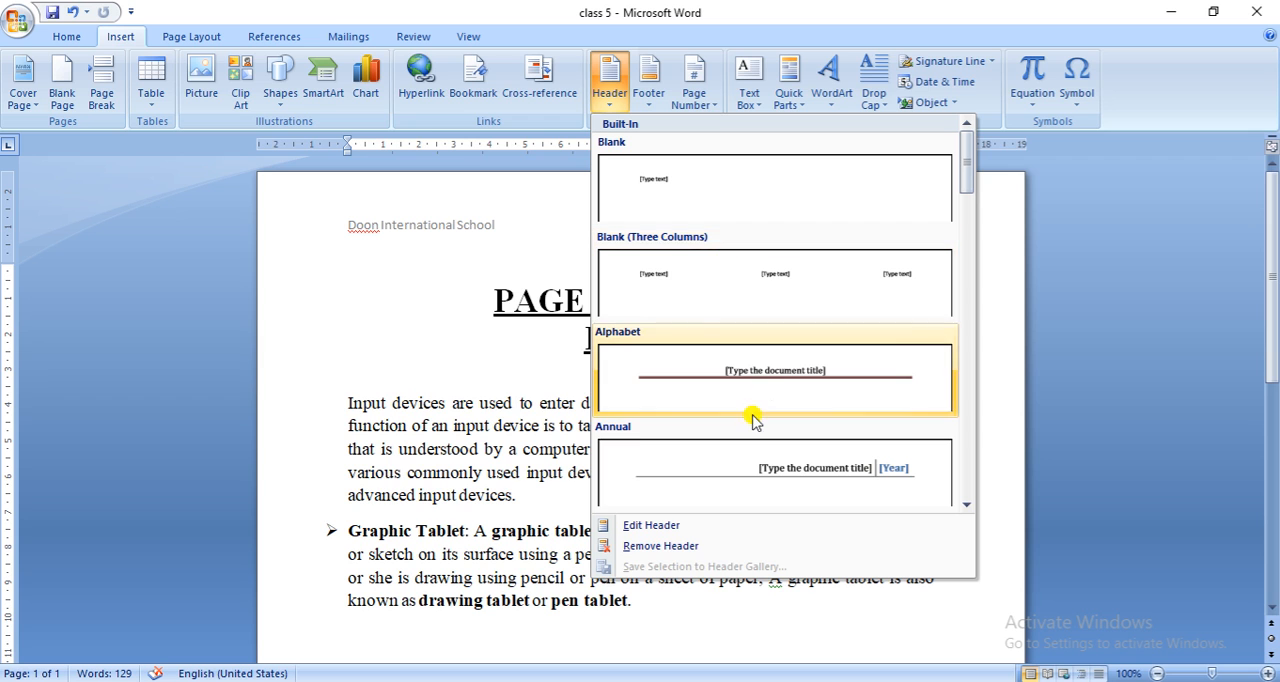
pyautogui.click(673, 527)
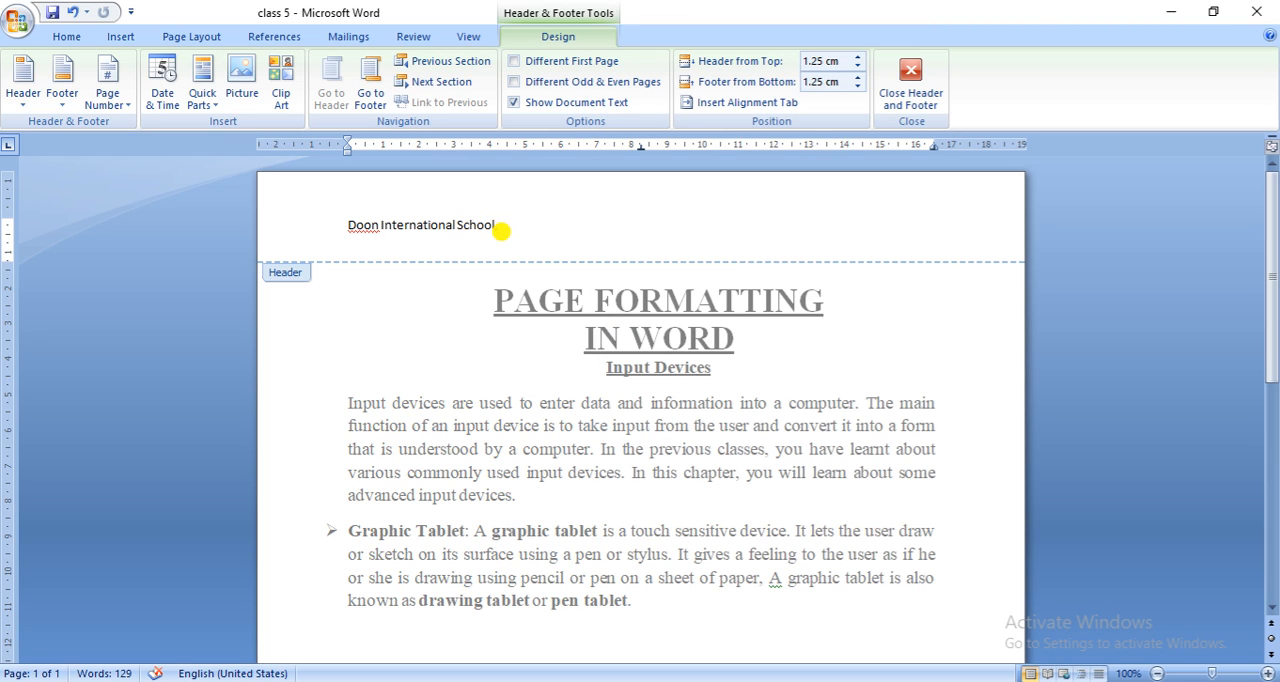
pyautogui.write(', Curdaspur')
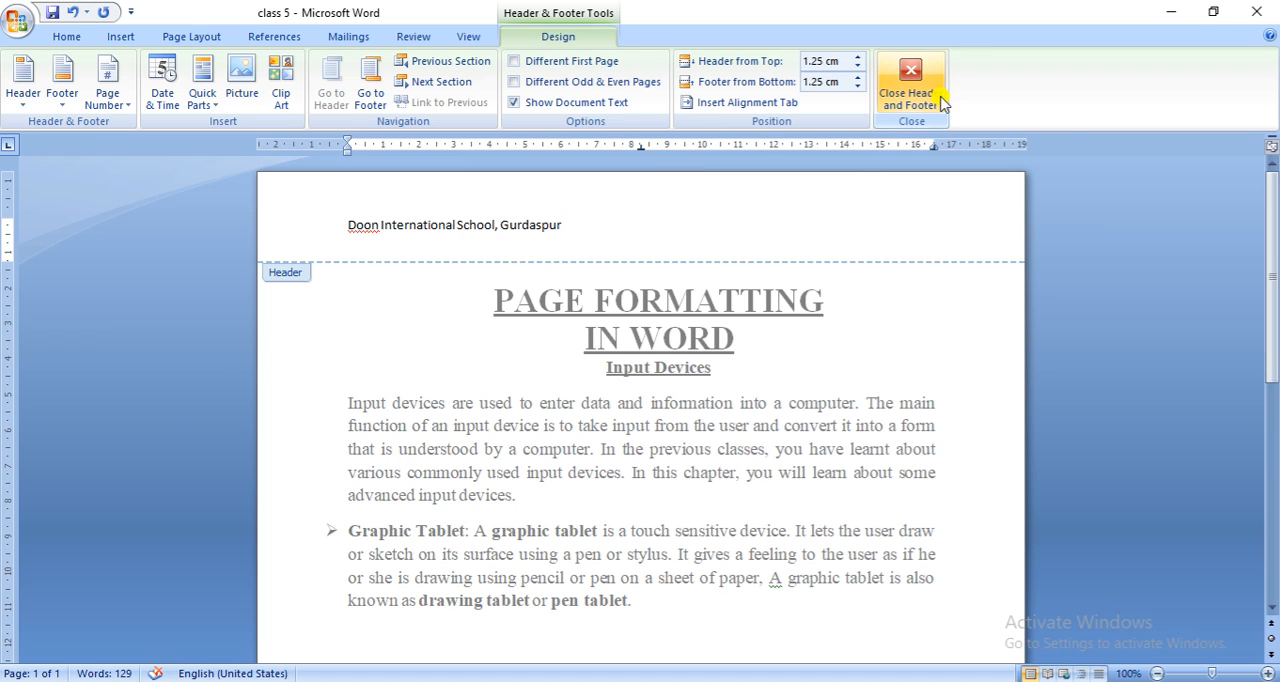
pyautogui.click(913, 80)
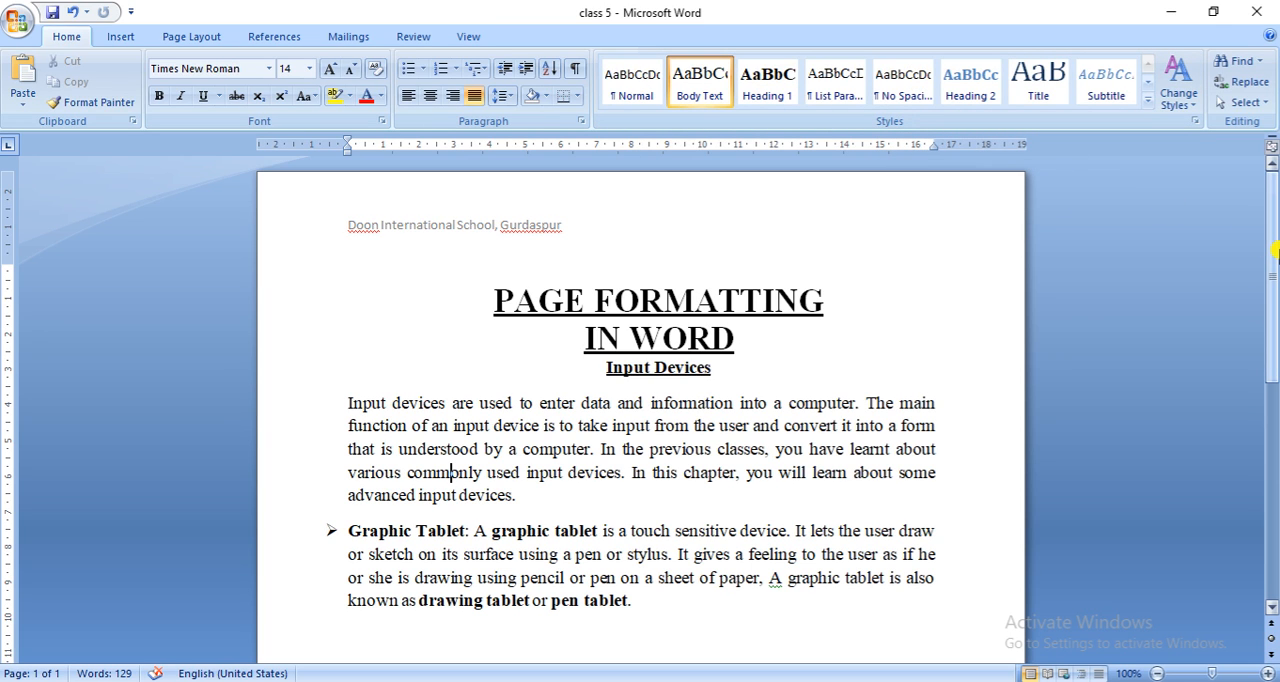
# - Insert page numbers at the bottom of the page in the Plain Number 3 style
pyautogui.moveTo(1274, 250)
pyautogui.mouseDown()
pyautogui.moveTo(1268, 484)
pyautogui.moveTo(1253, 253)
pyautogui.mouseUp()
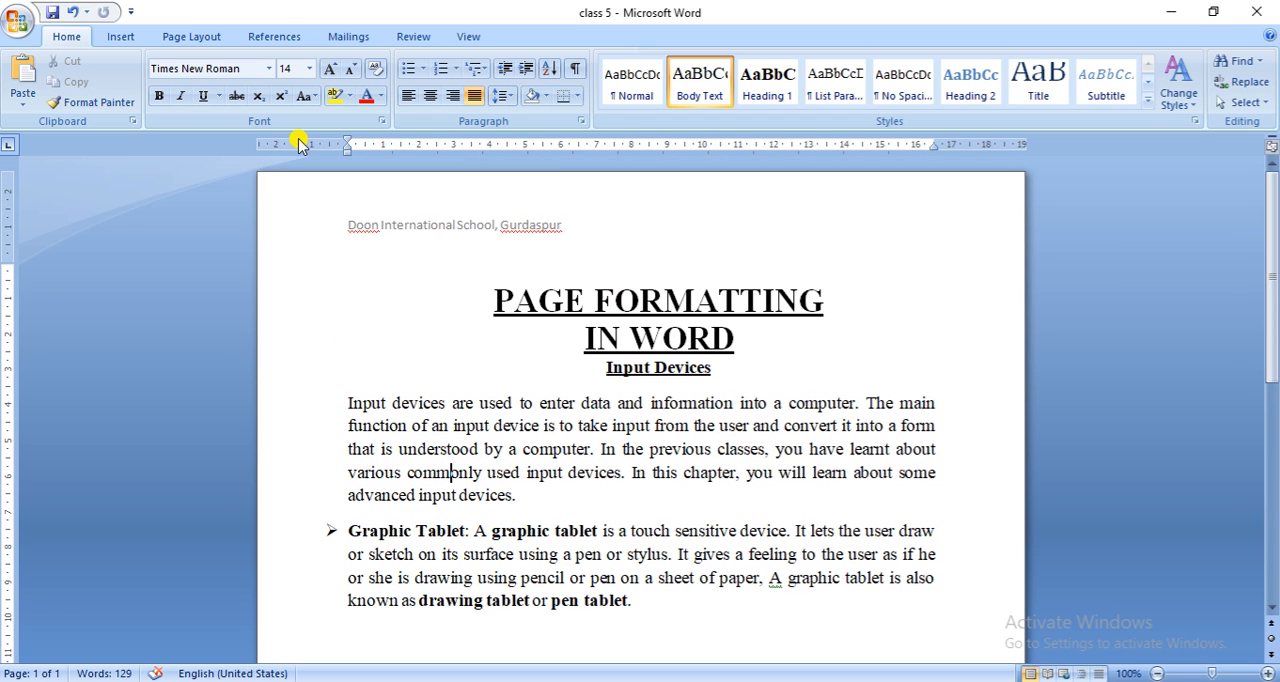
pyautogui.click(118, 38)
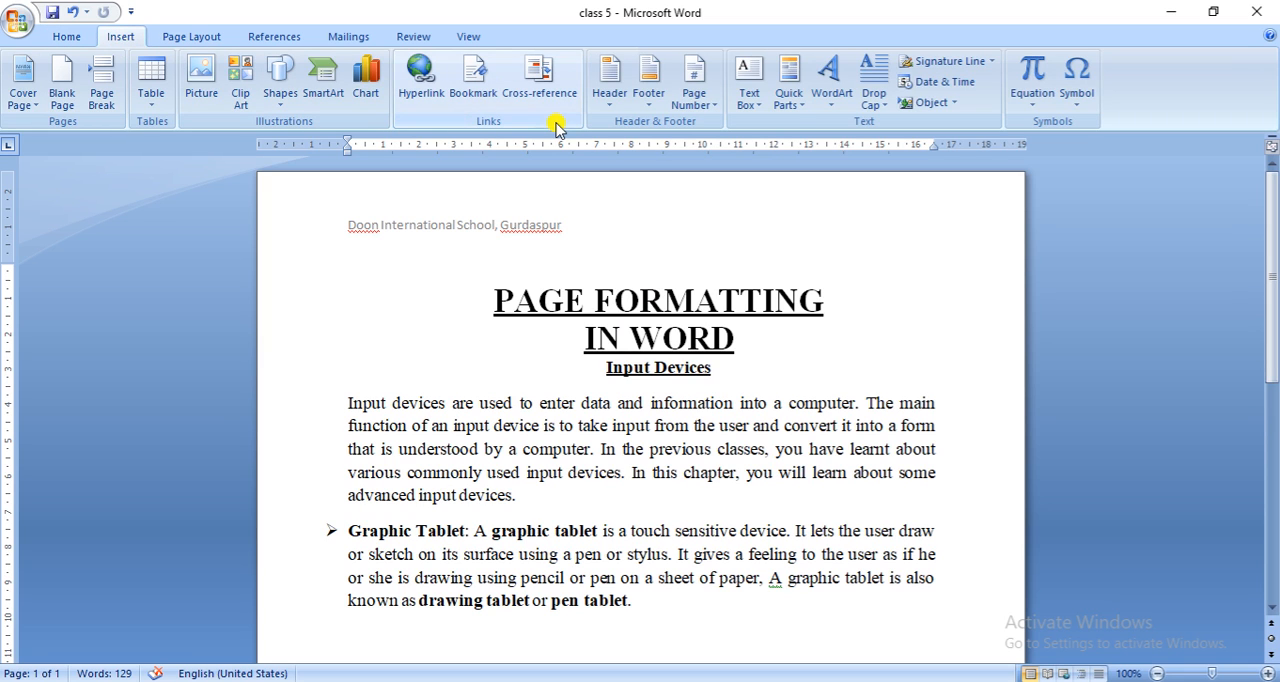
pyautogui.click(716, 112)
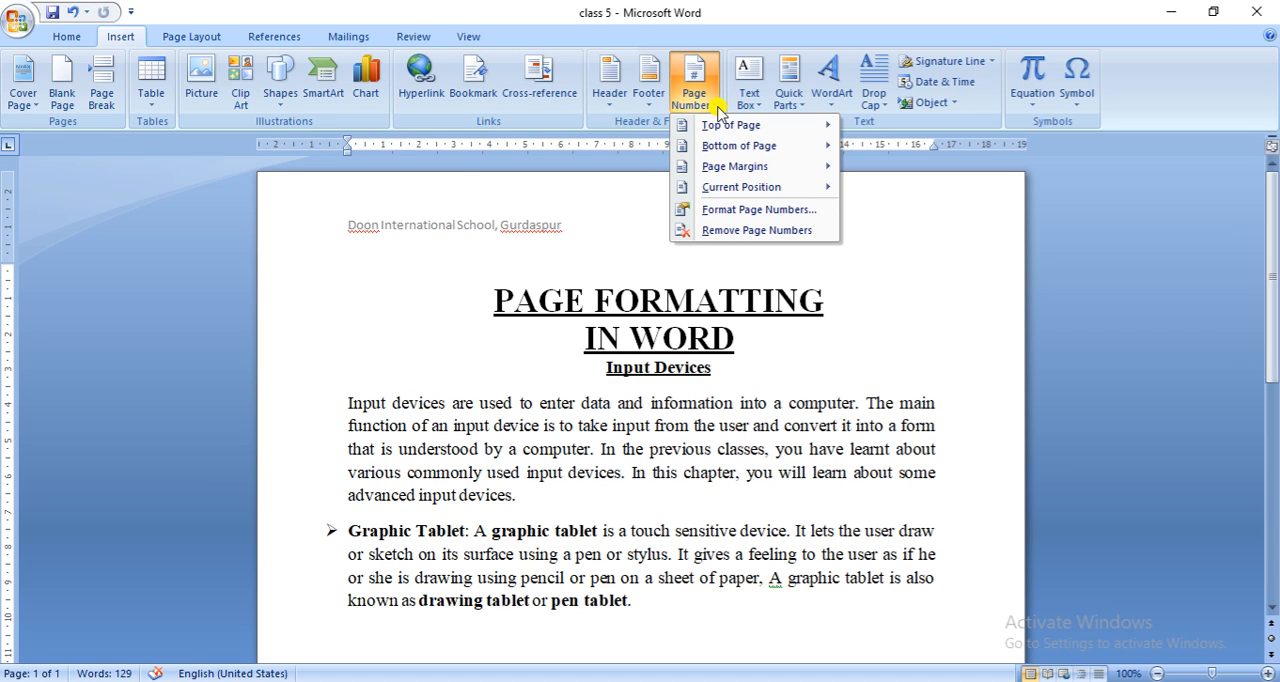
pyautogui.moveTo(742, 147)
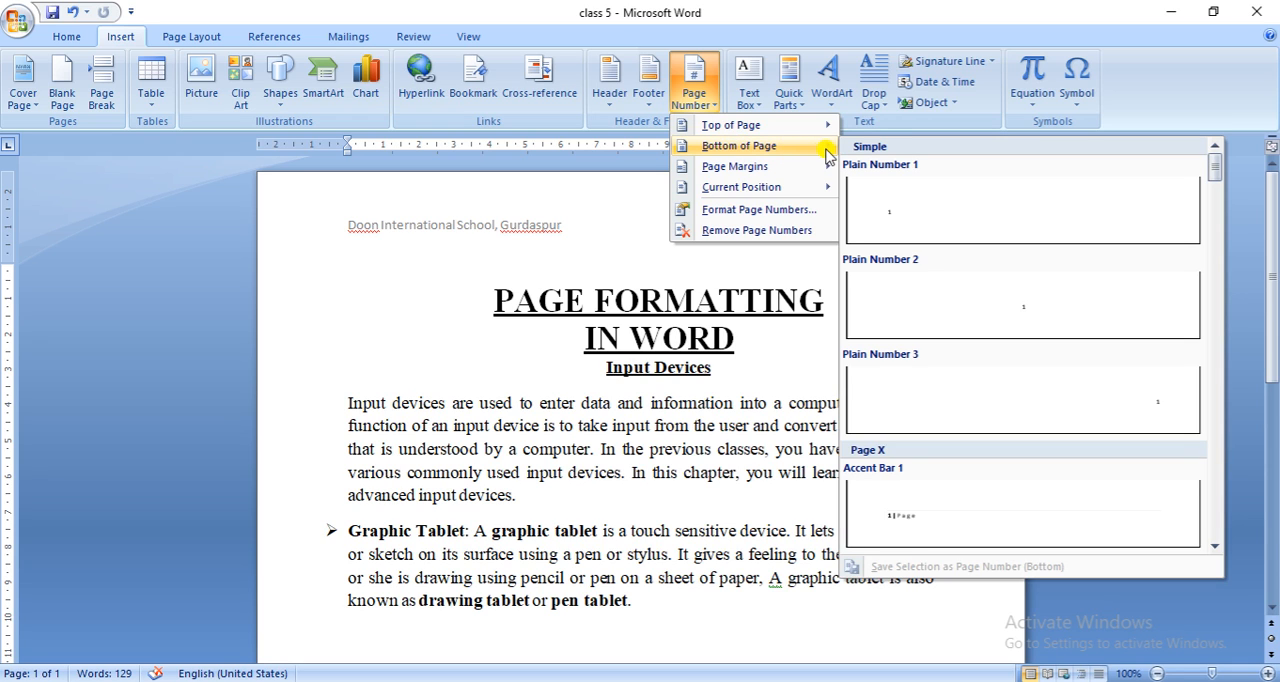
pyautogui.click(1022, 400)
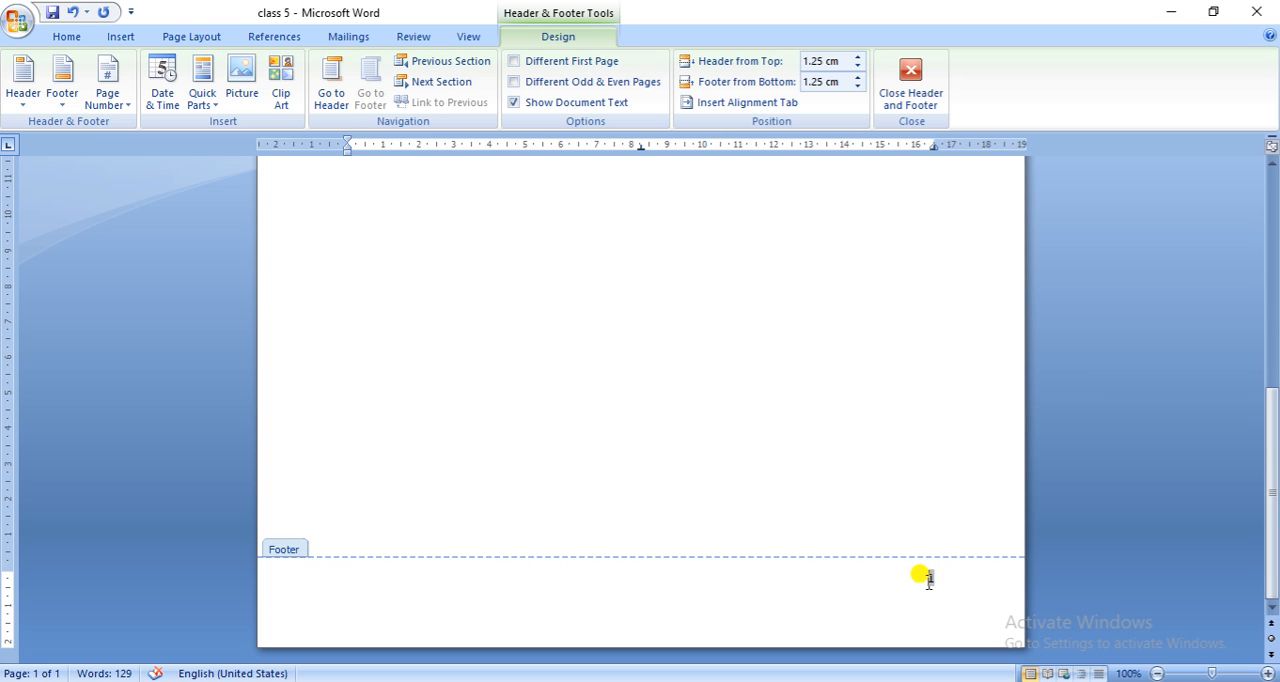
# - Add the date in the 9-Aug-20 format at the end of the header text, separated by spaces, and close the header
pyautogui.moveTo(1273, 466); pyautogui.dragTo(1271, 233)
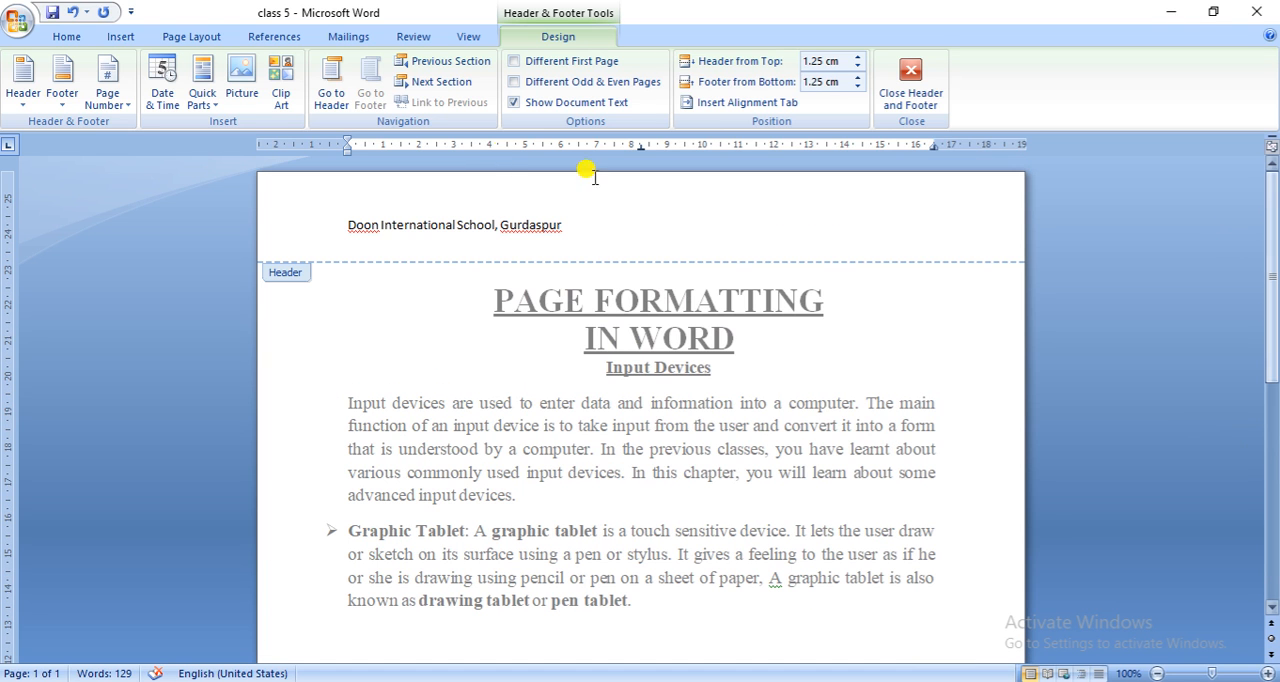
pyautogui.click(346, 222)
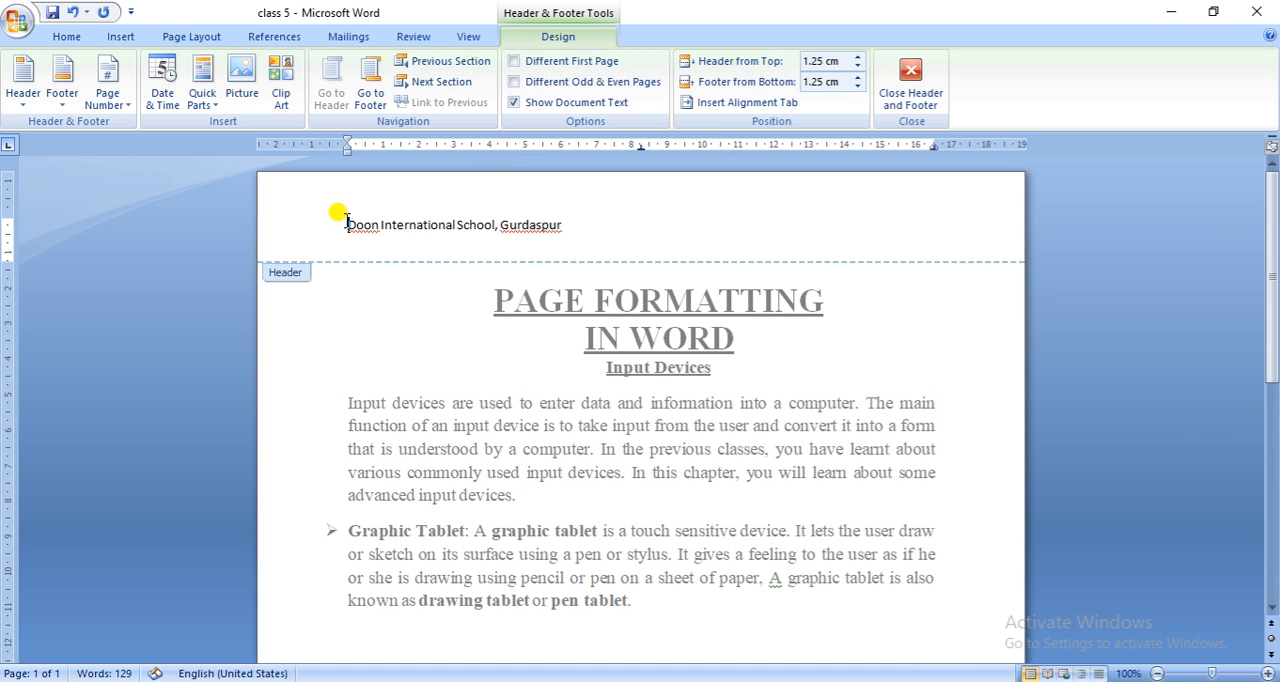
pyautogui.click(582, 226)
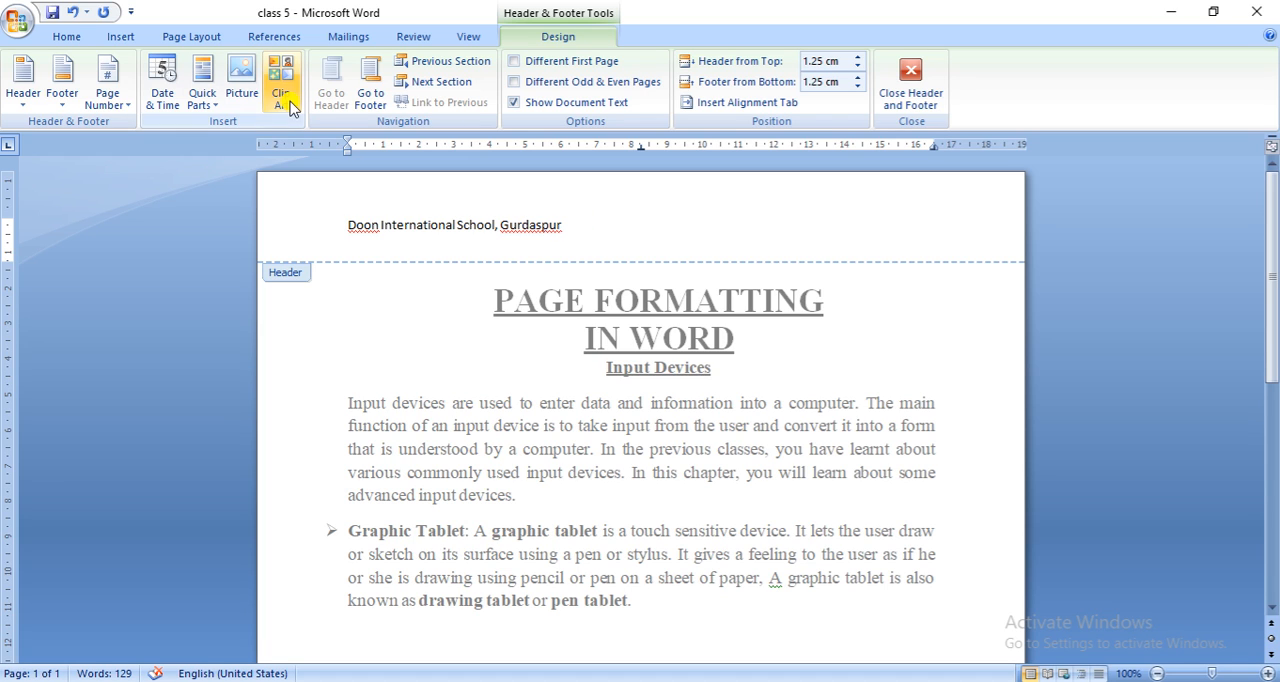
pyautogui.click(163, 115)
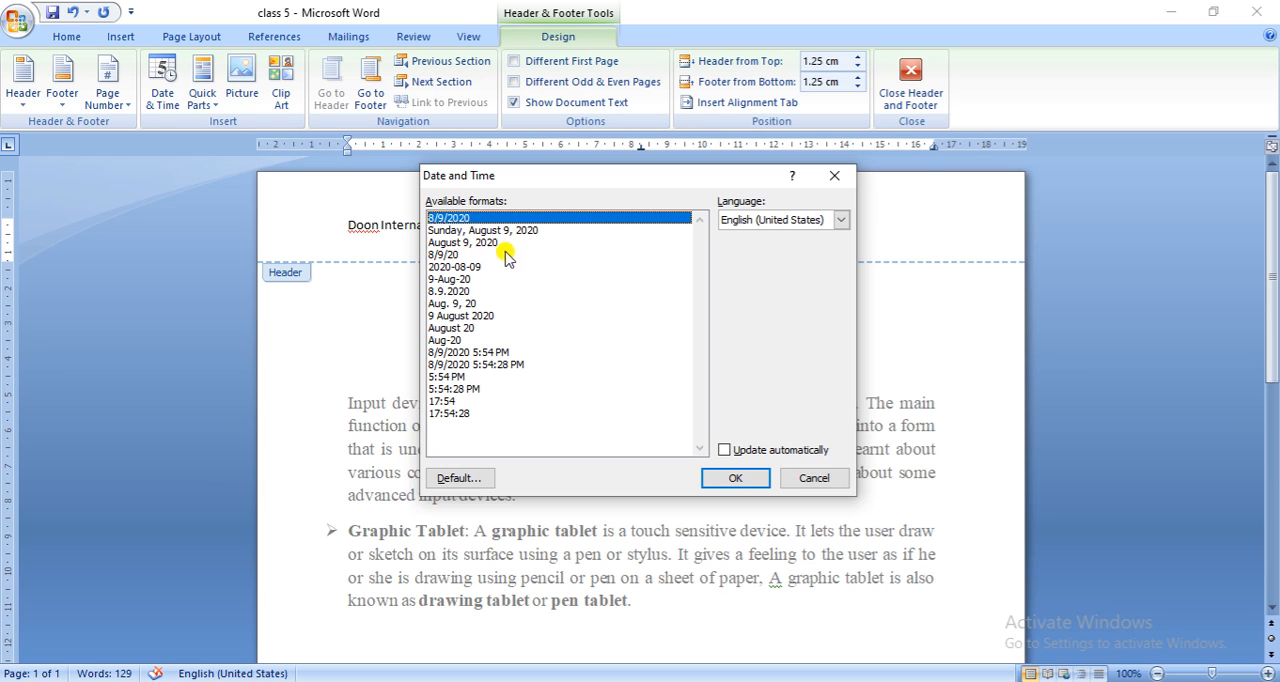
pyautogui.click(457, 279)
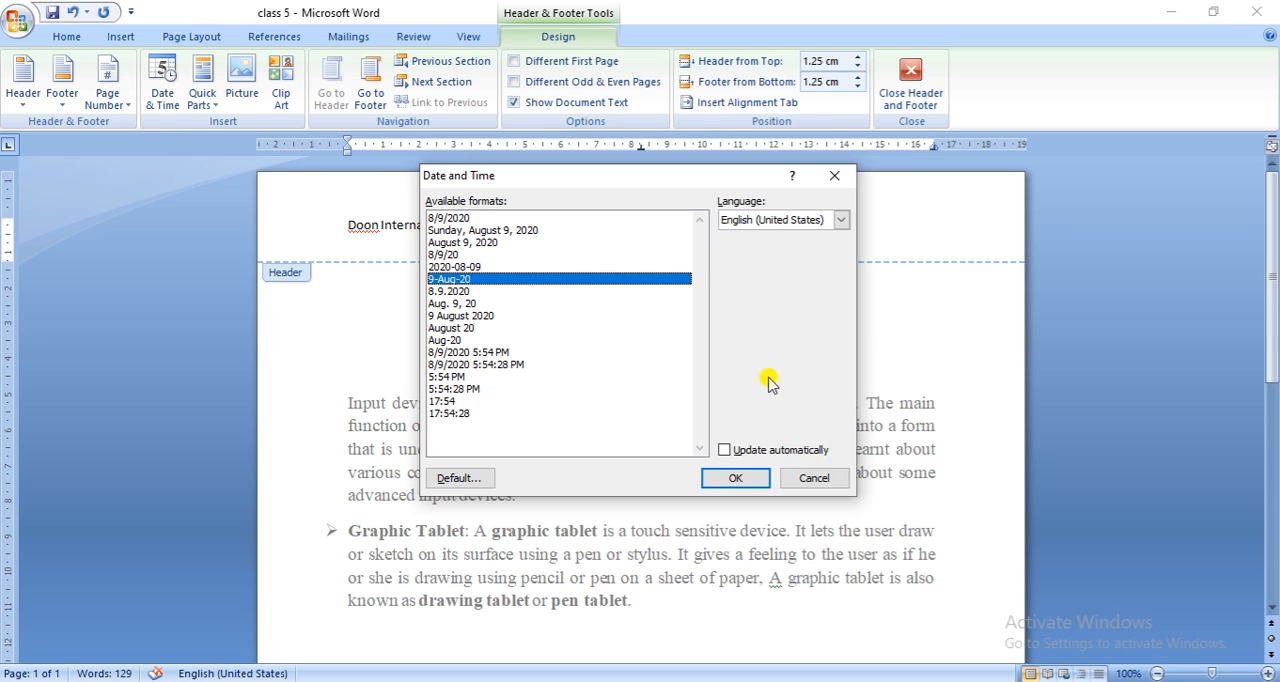
pyautogui.click(750, 477)
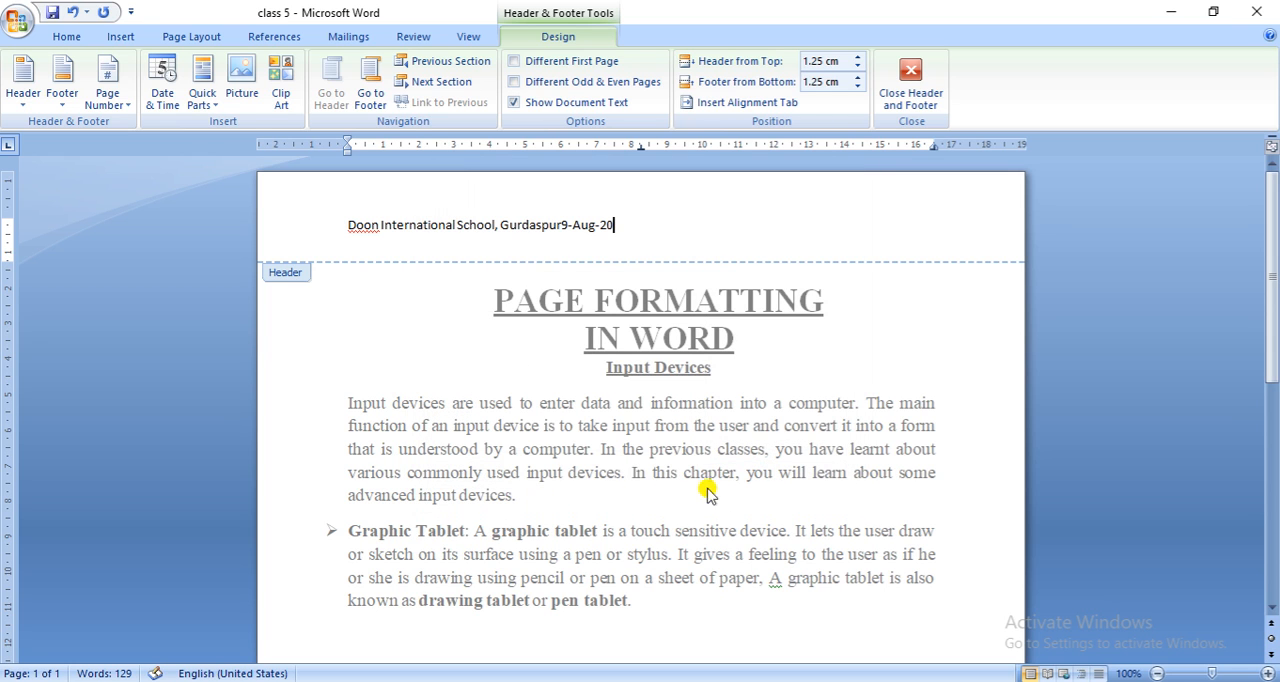
pyautogui.click(557, 224)
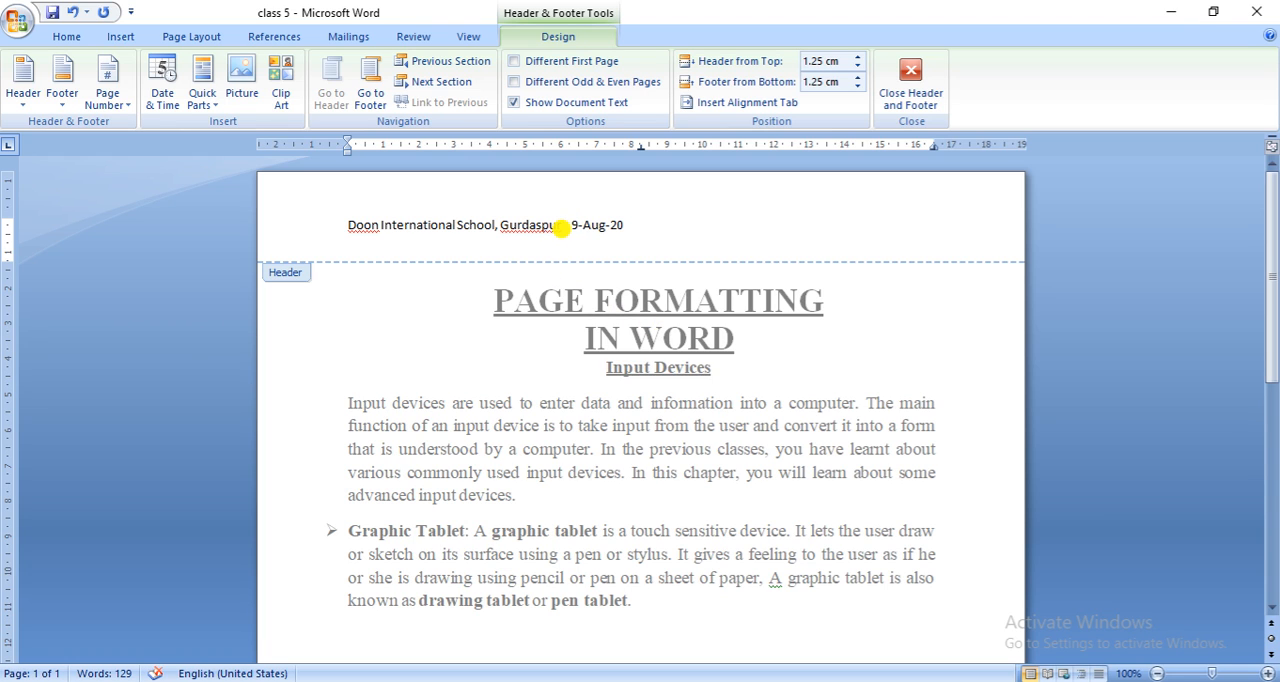
pyautogui.click(625, 214)
pyautogui.click(910, 74)
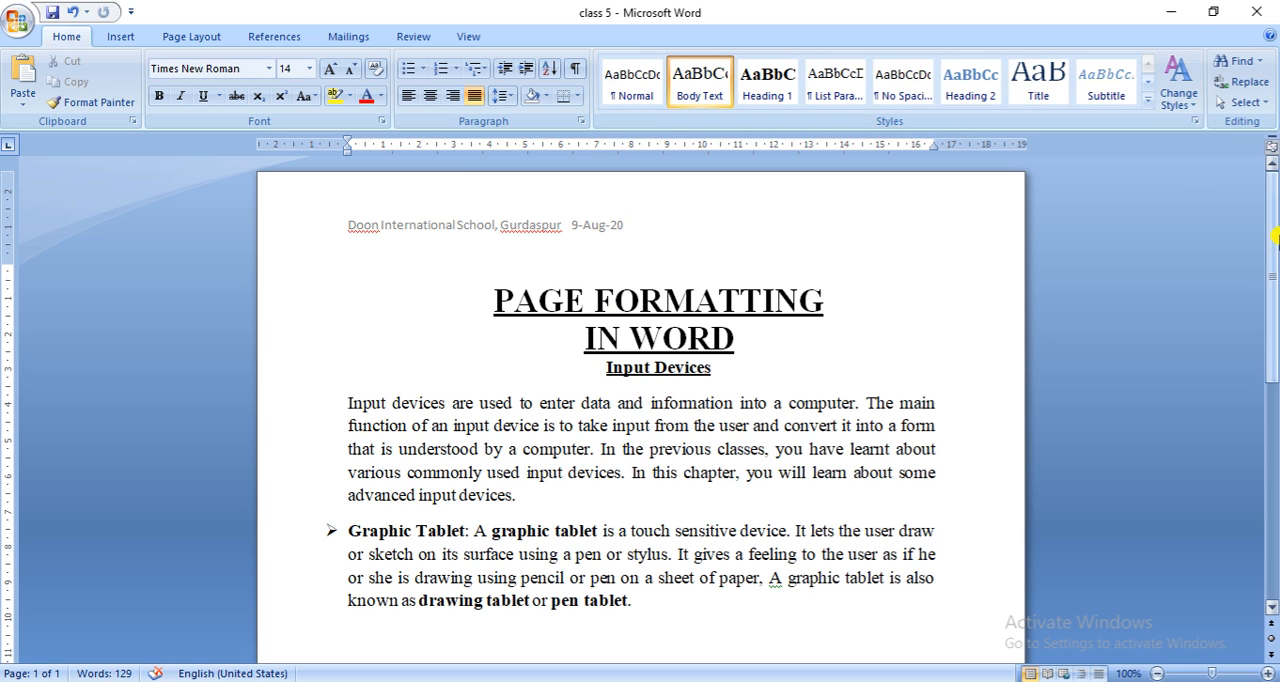
# - Set the line spacing of the first body paragraph under "Input Devices" to 2.0
pyautogui.moveTo(1274, 236); pyautogui.dragTo(1243, 212)
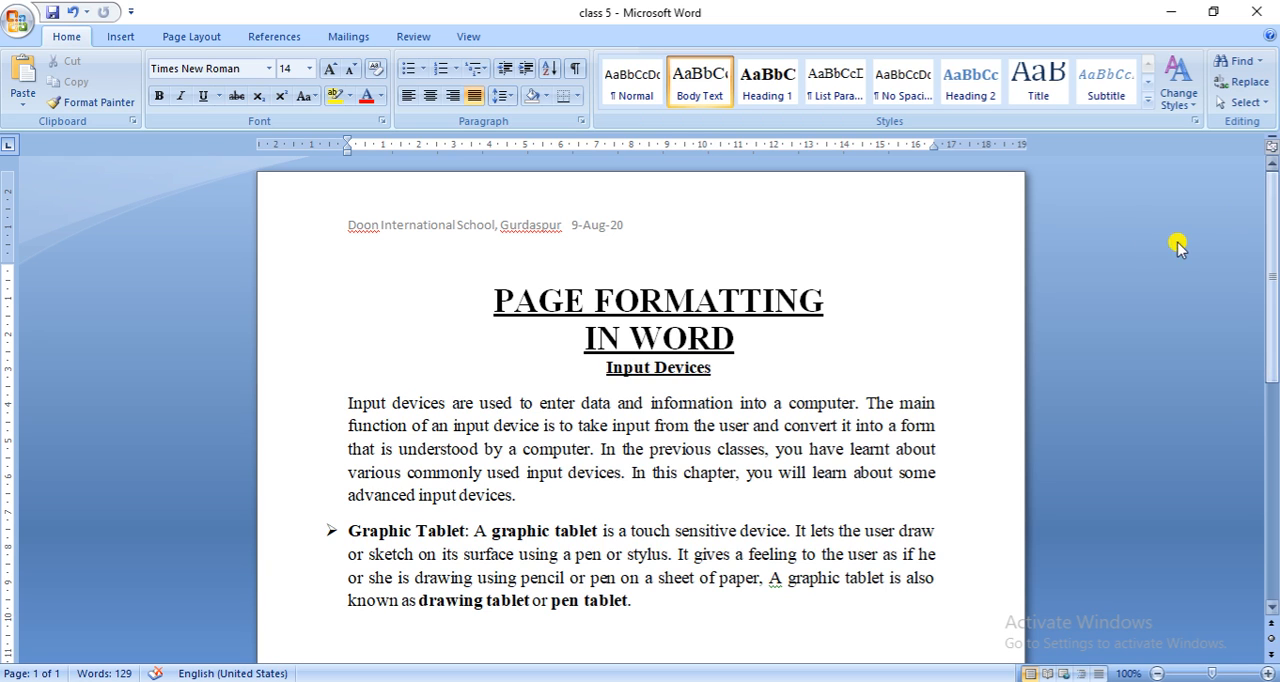
pyautogui.click(342, 390)
pyautogui.moveTo(342, 390); pyautogui.dragTo(595, 452)
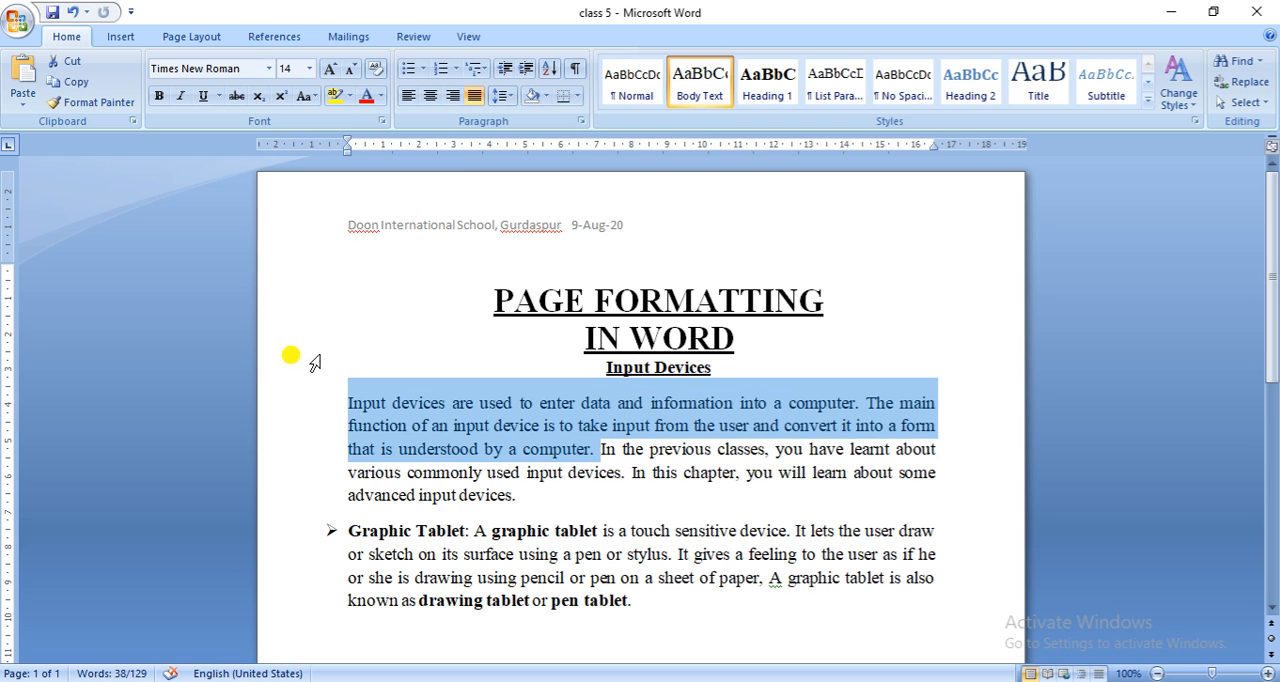
pyautogui.click(511, 100)
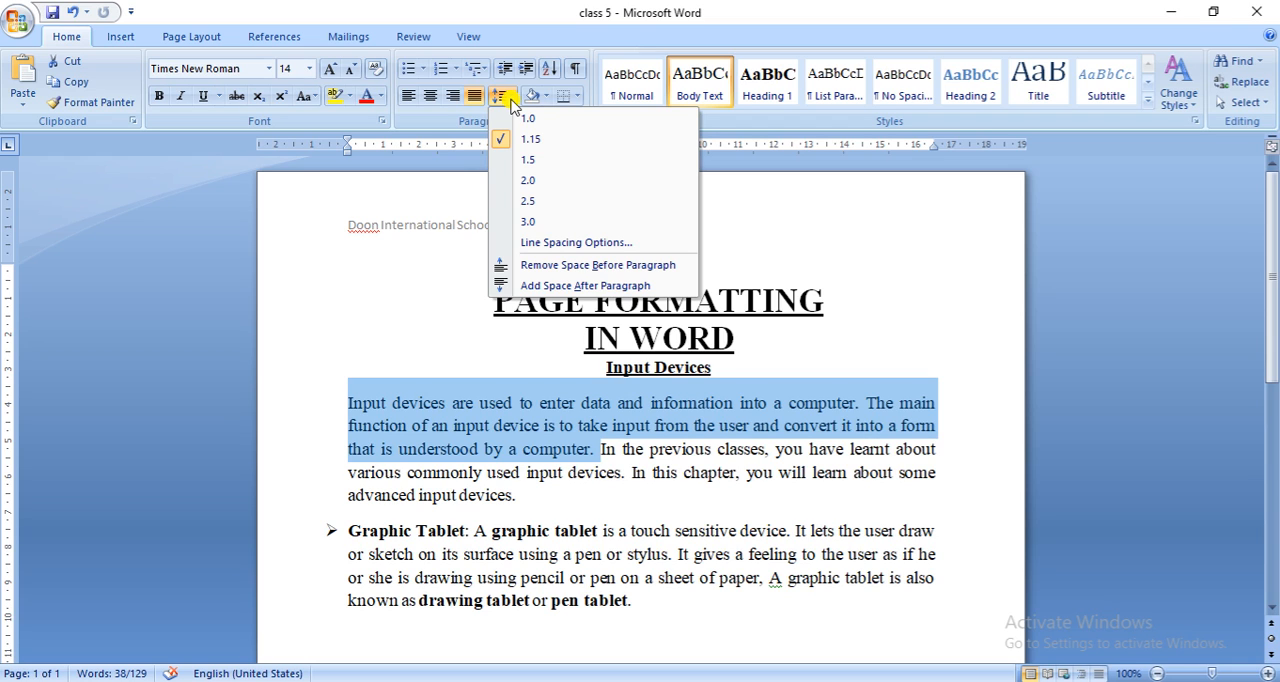
pyautogui.click(528, 184)
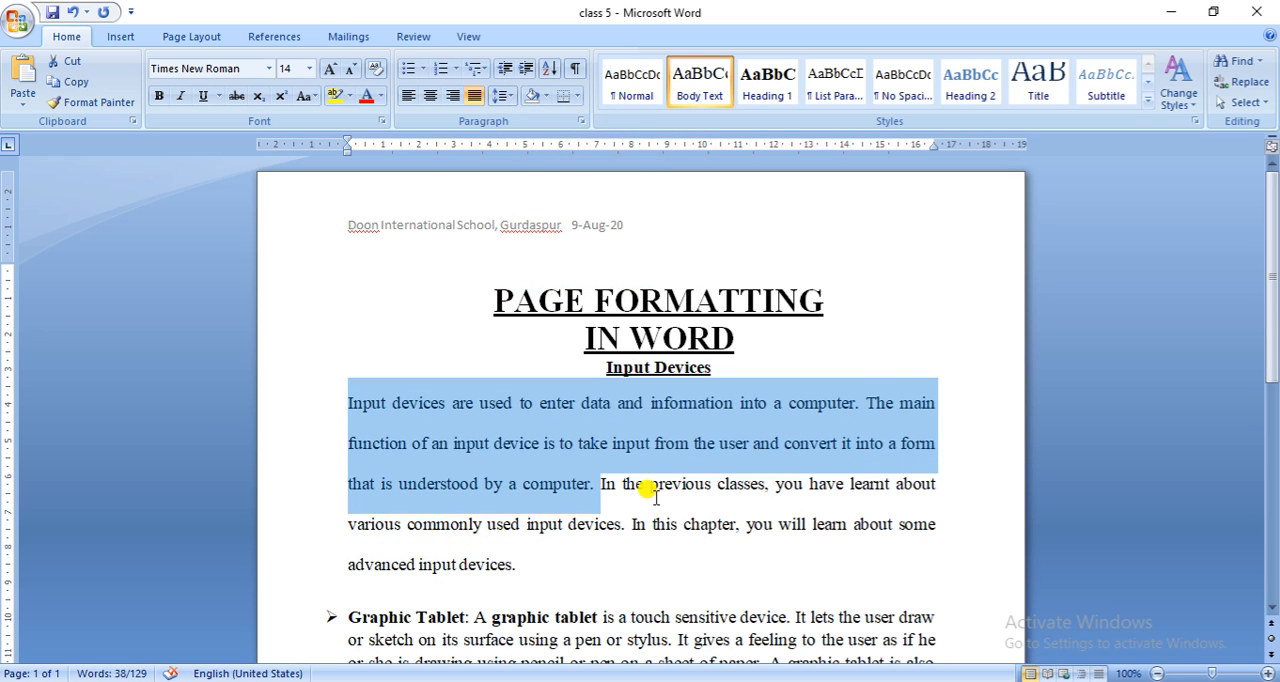
pyautogui.click(289, 556)
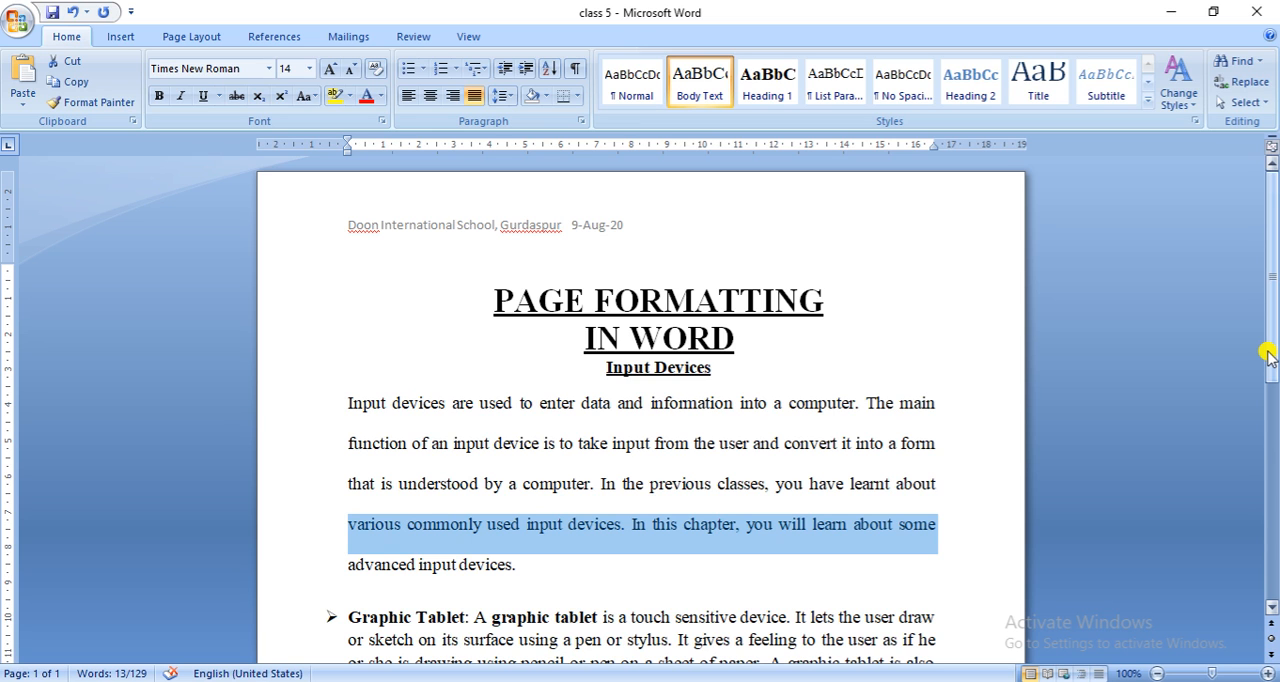
pyautogui.moveTo(1275, 372); pyautogui.dragTo(1275, 393)
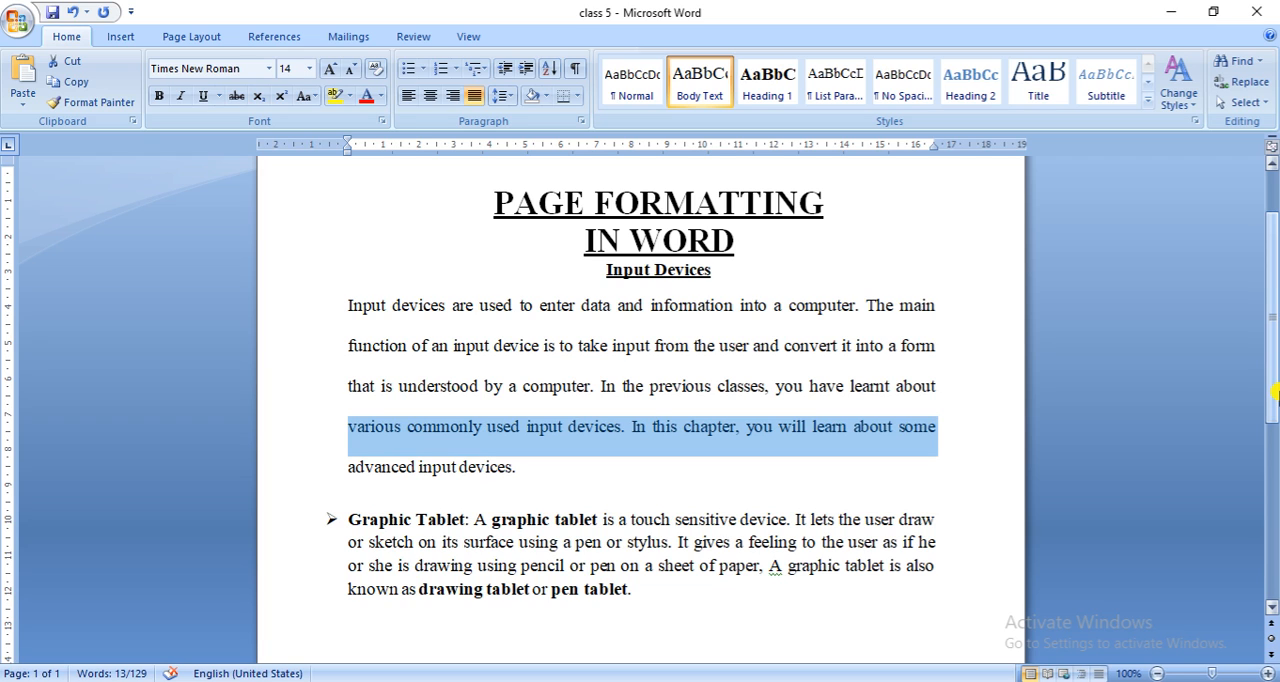
# - Add space after the "Graphic Tablet" bullet paragraph
pyautogui.click(545, 474)
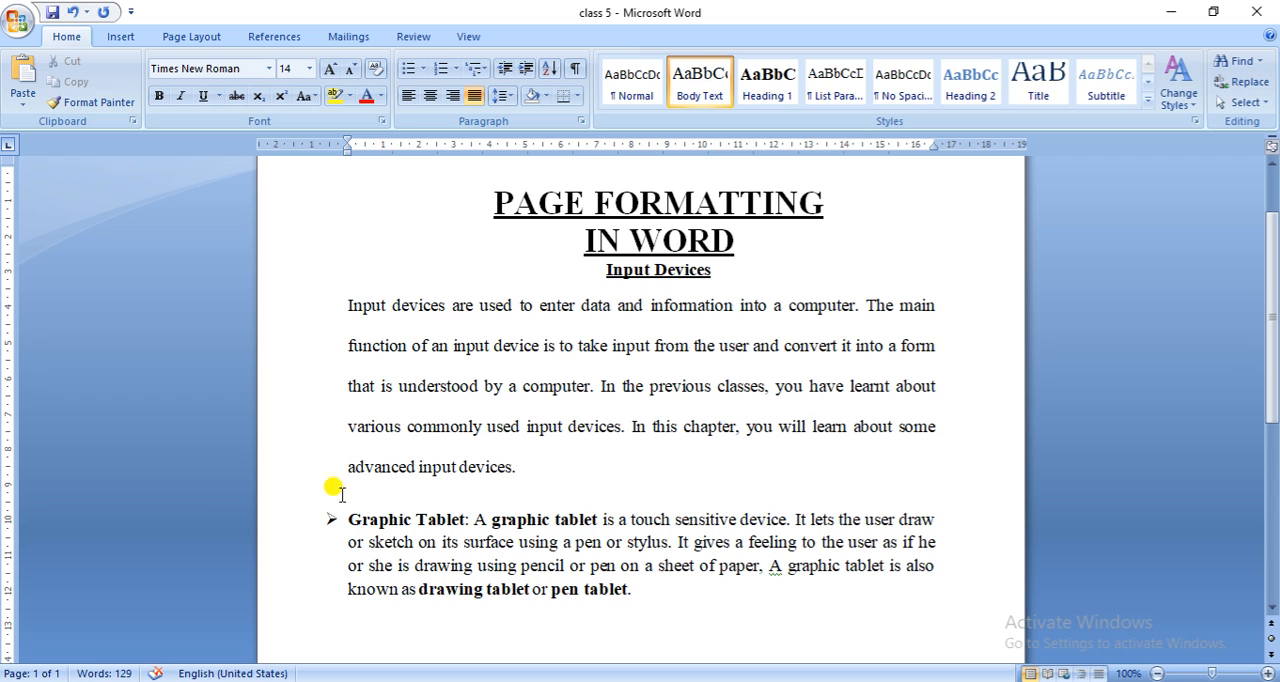
pyautogui.moveTo(340, 515); pyautogui.dragTo(646, 597)
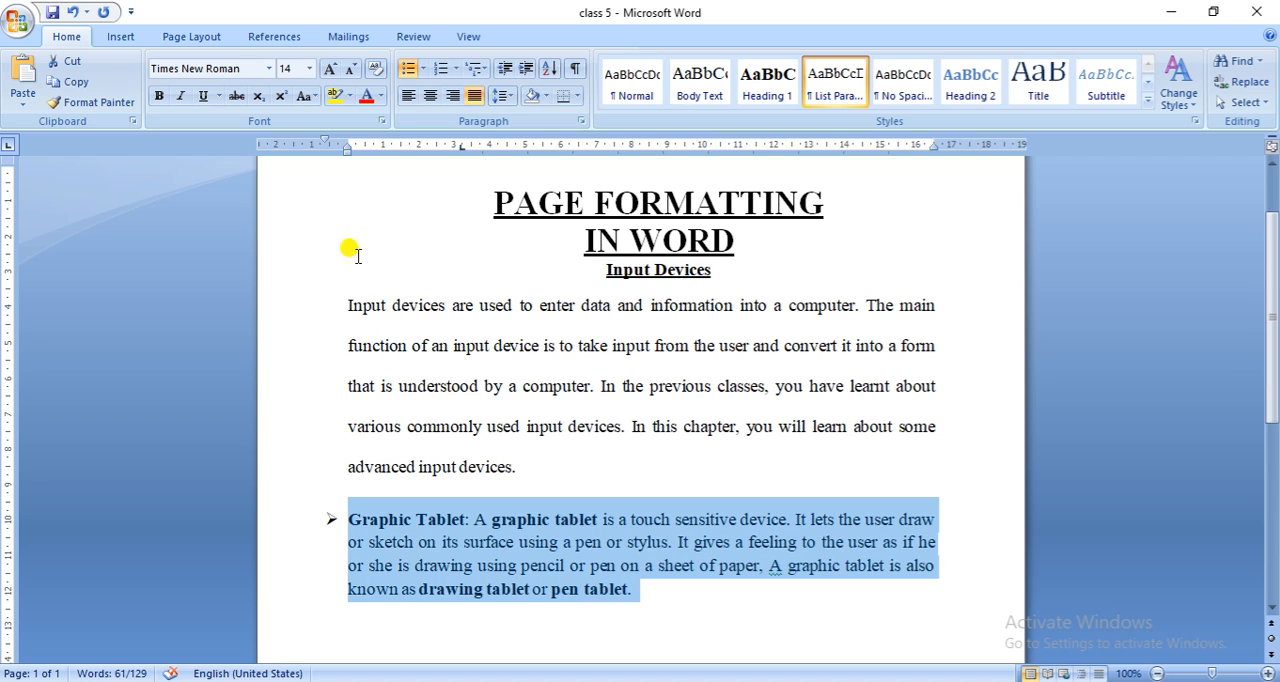
pyautogui.click(508, 96)
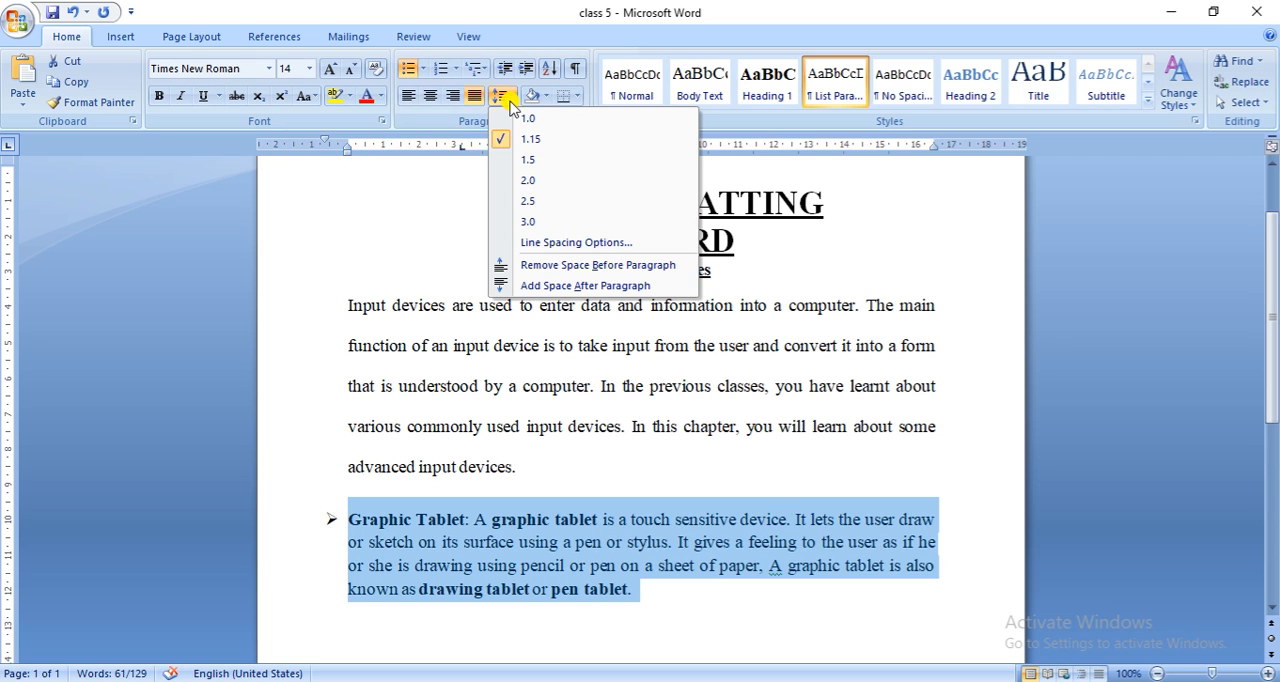
pyautogui.click(597, 286)
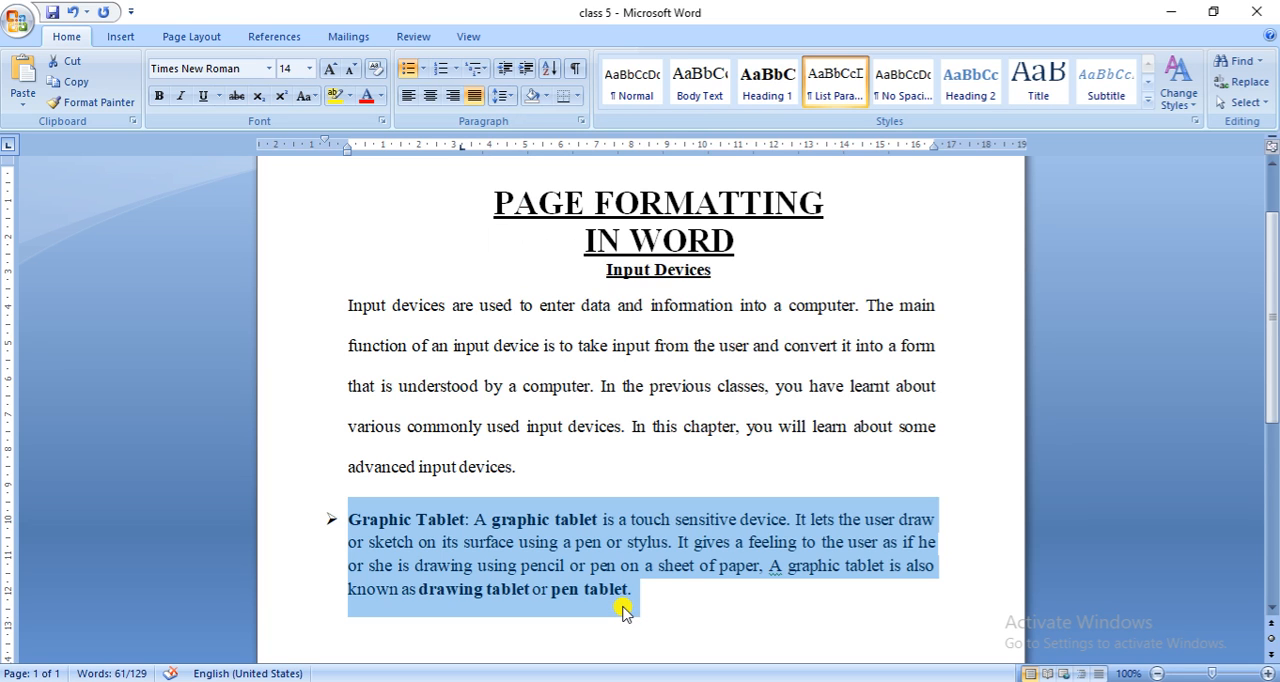
pyautogui.click(597, 457)
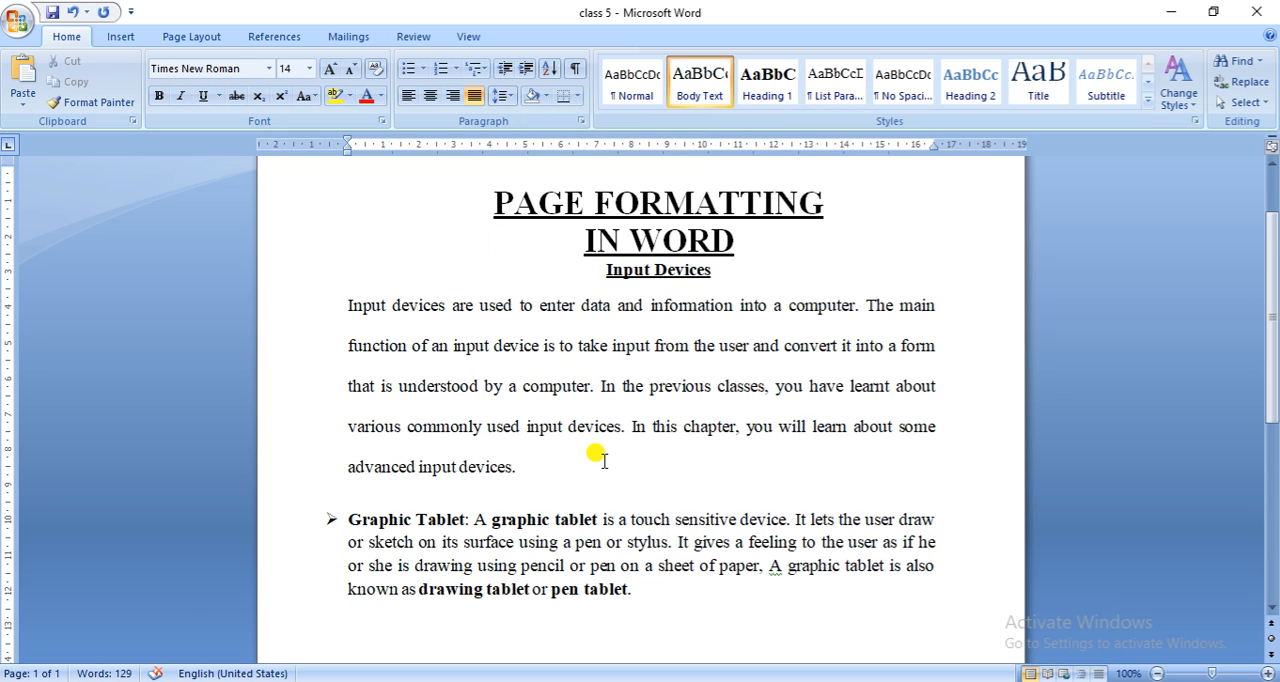
# - Set the spacing before the first body paragraph under "Input Devices" to 54 pt in the paragraph settings
pyautogui.moveTo(340, 303); pyautogui.dragTo(517, 465)
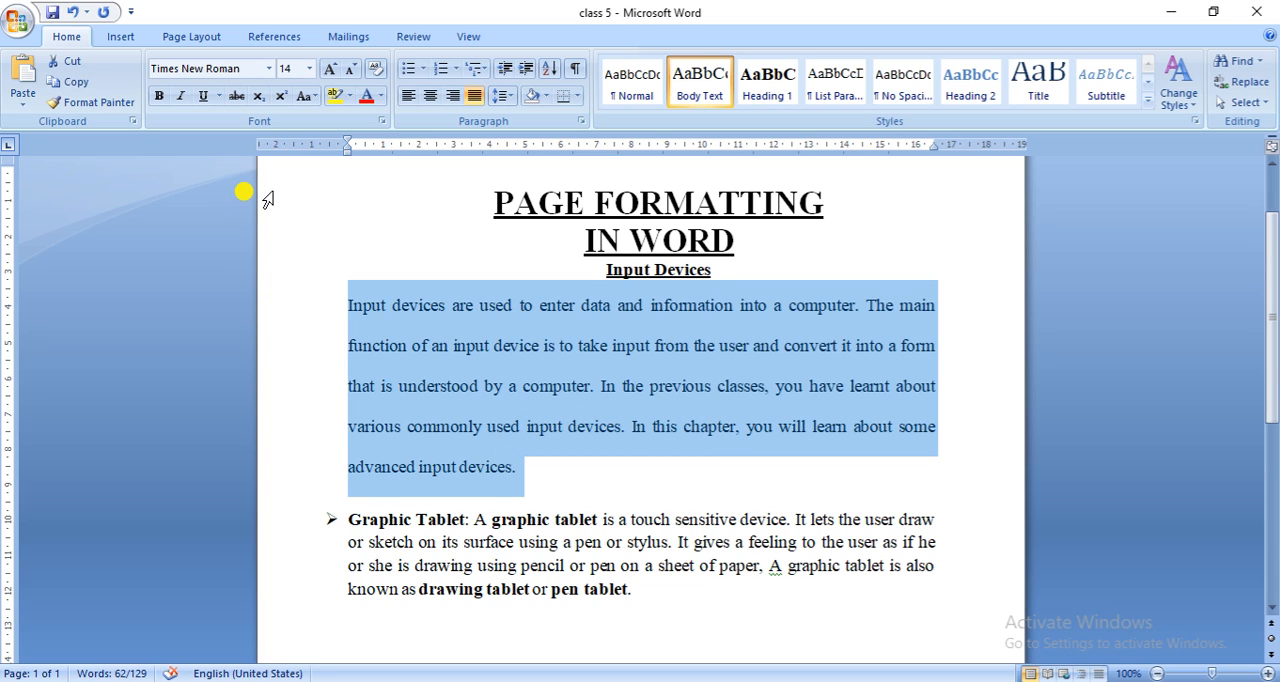
pyautogui.click(514, 103)
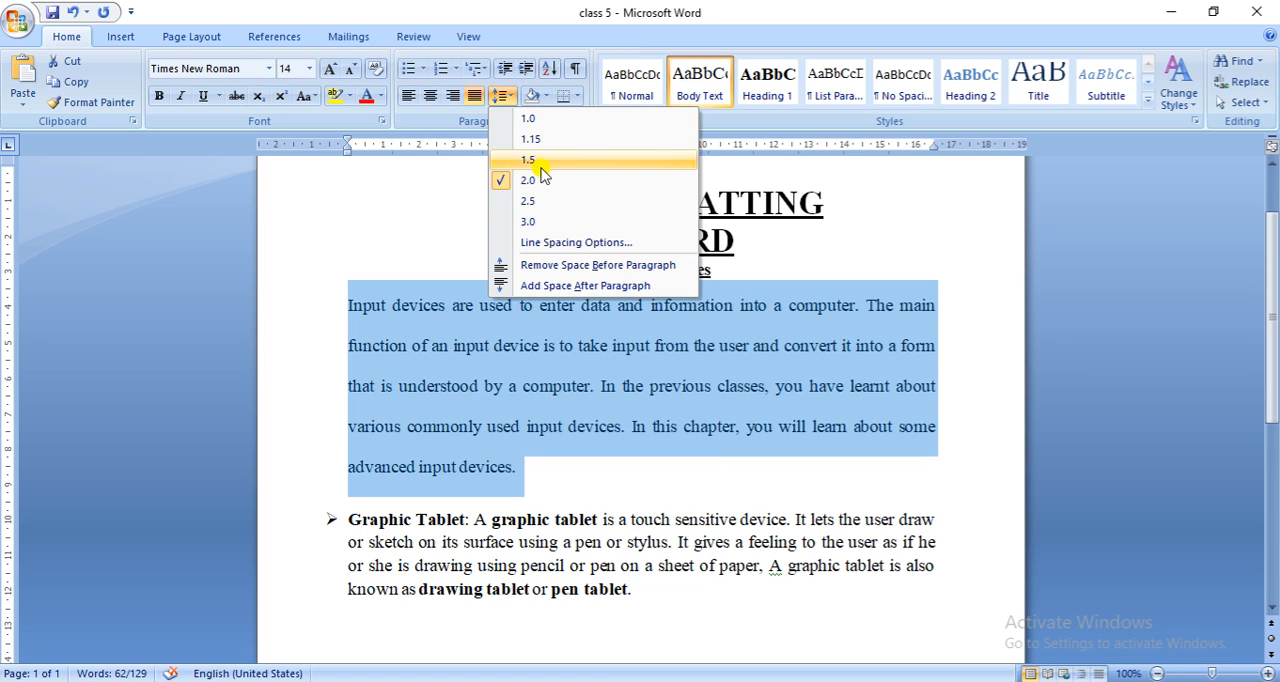
pyautogui.click(576, 247)
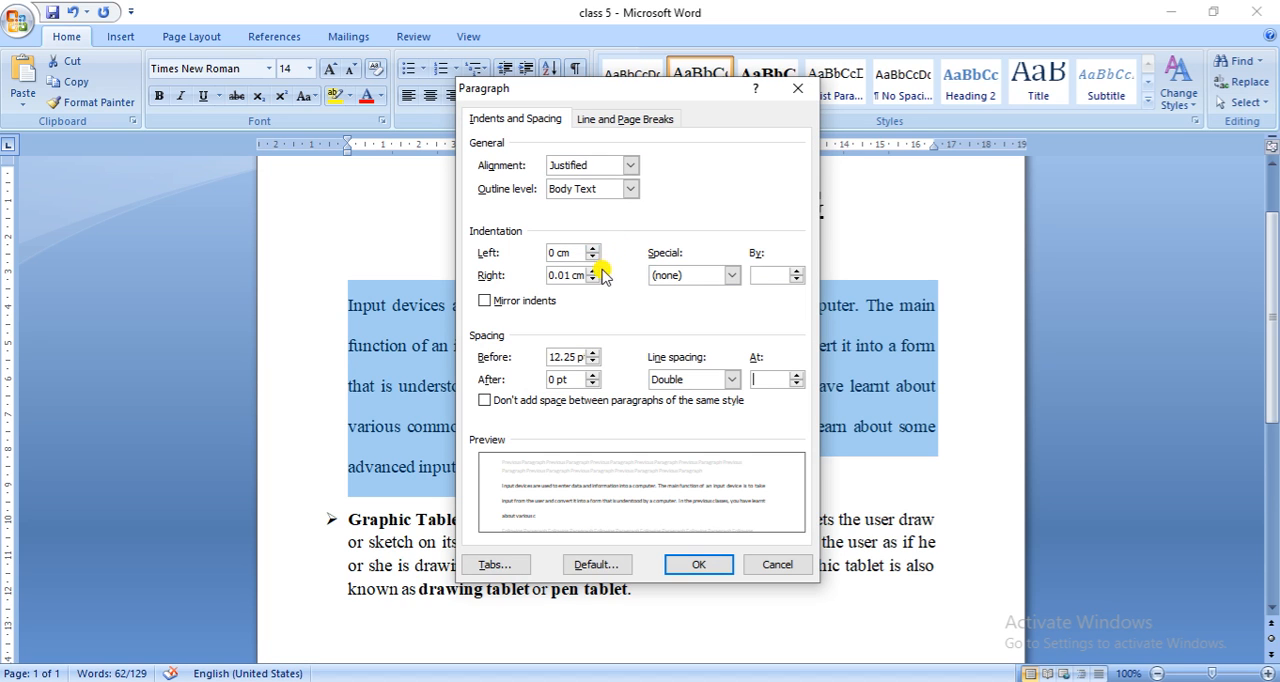
pyautogui.click(592, 352)
pyautogui.click(592, 352)
pyautogui.click(592, 352)
pyautogui.click(592, 352)
pyautogui.click(592, 352)
pyautogui.click(592, 352)
pyautogui.click(592, 352)
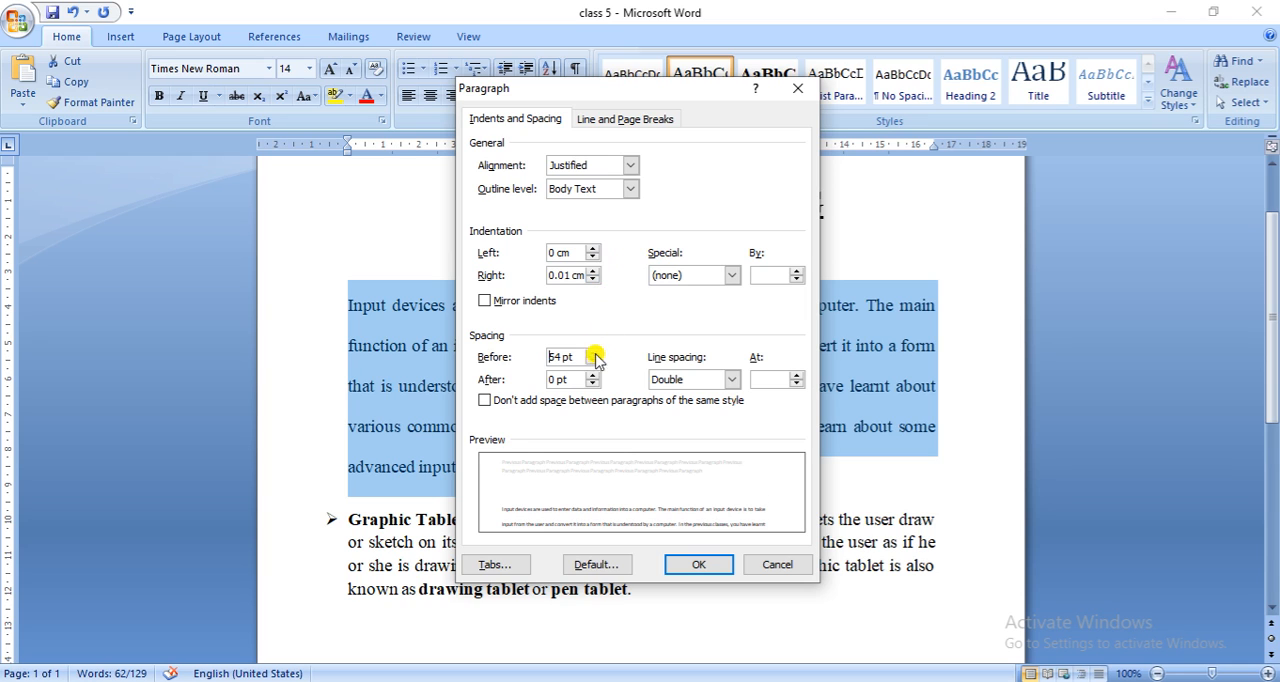
pyautogui.click(703, 566)
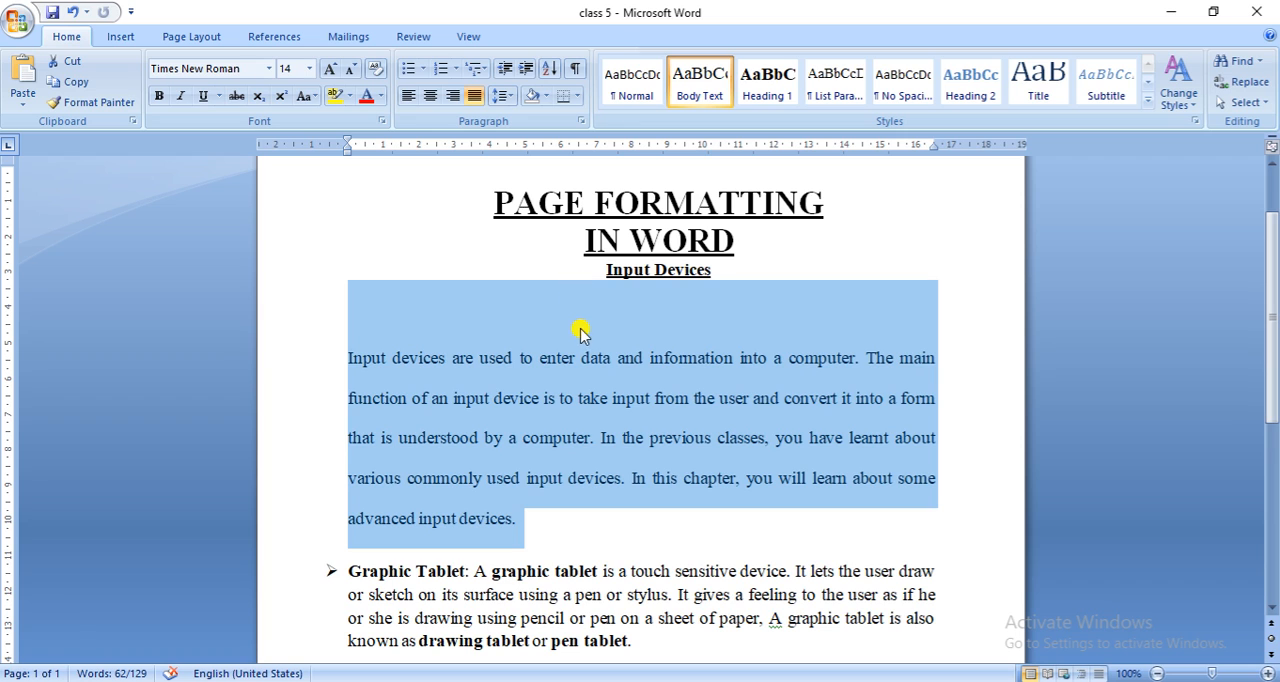
pyautogui.click(600, 548)
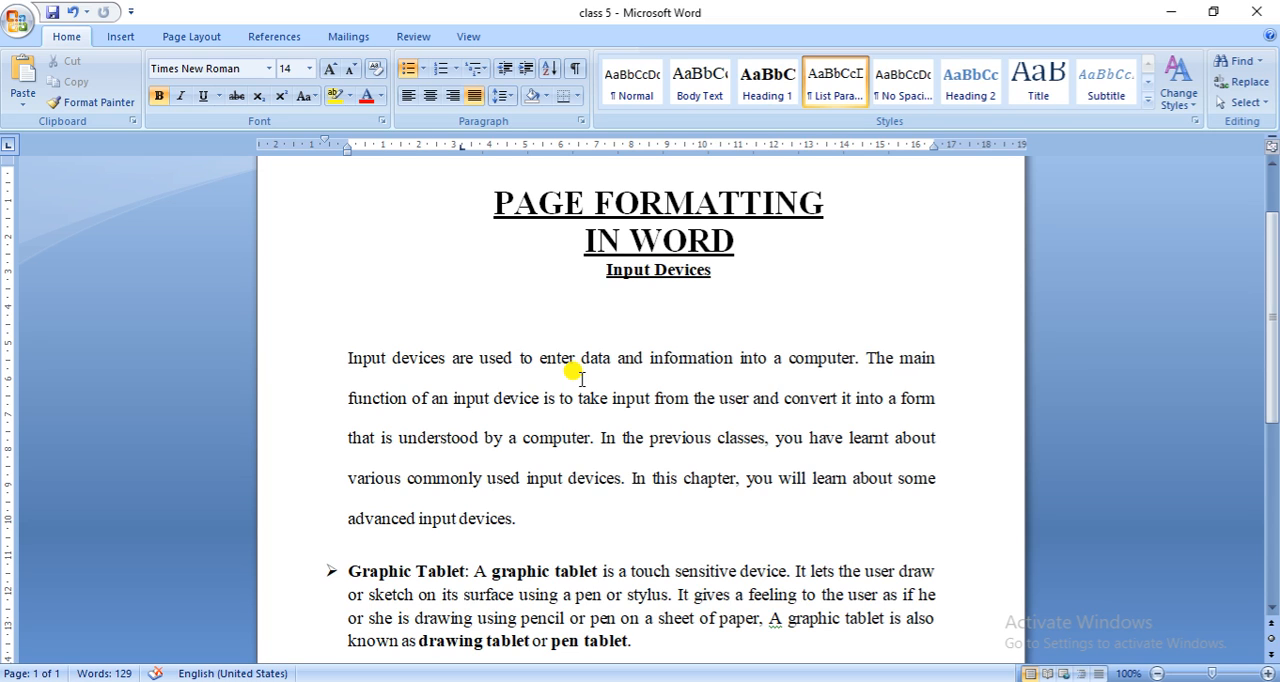
# - Try the Narrow and Wide page margin presets, and return the page to the Normal preset
pyautogui.click(178, 44)
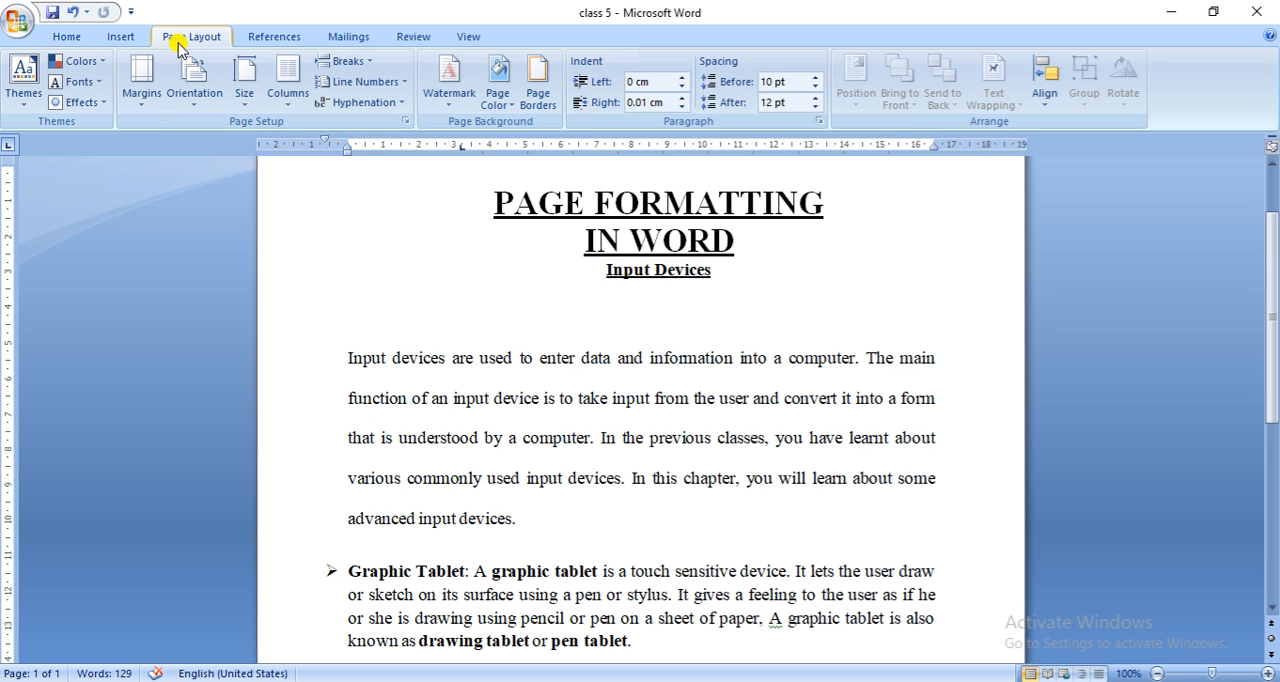
pyautogui.click(143, 107)
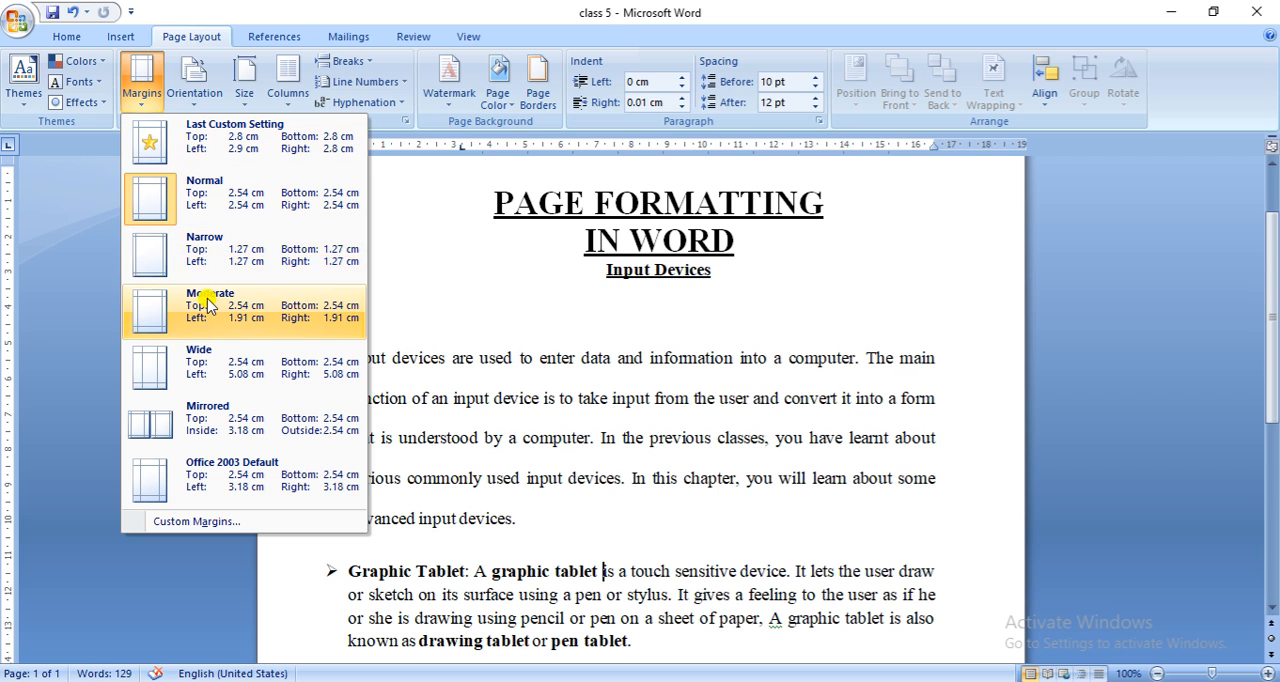
pyautogui.click(200, 262)
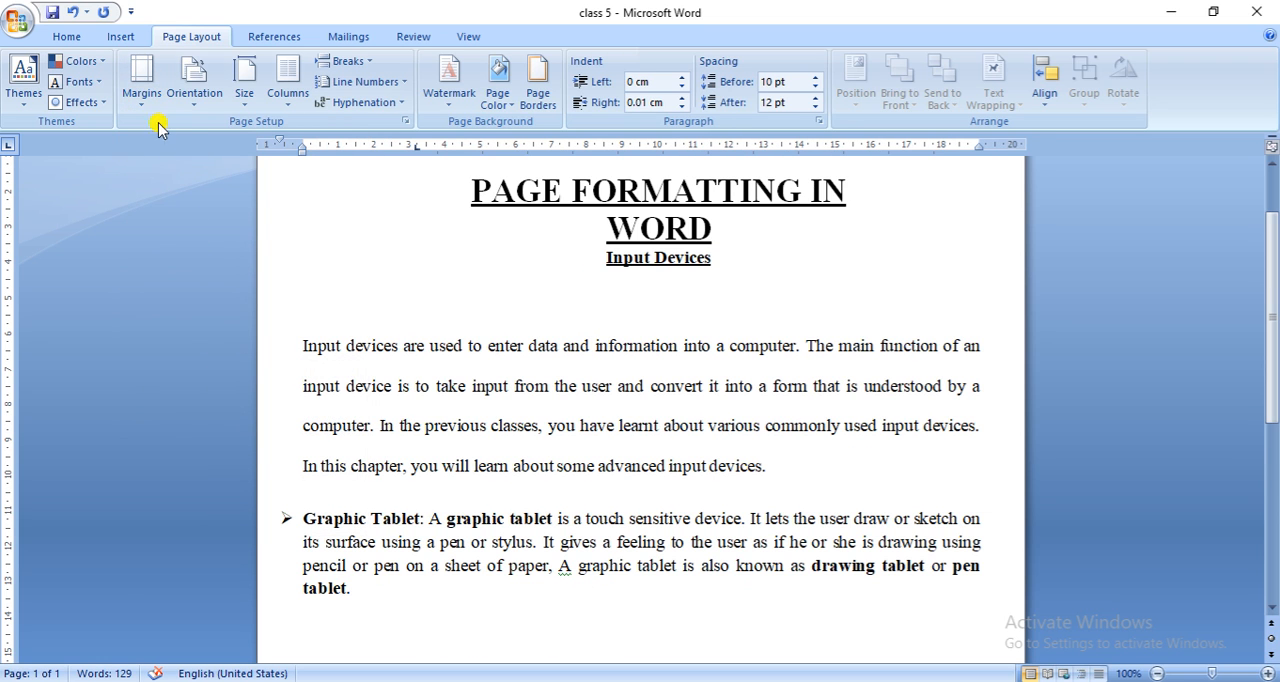
pyautogui.click(145, 95)
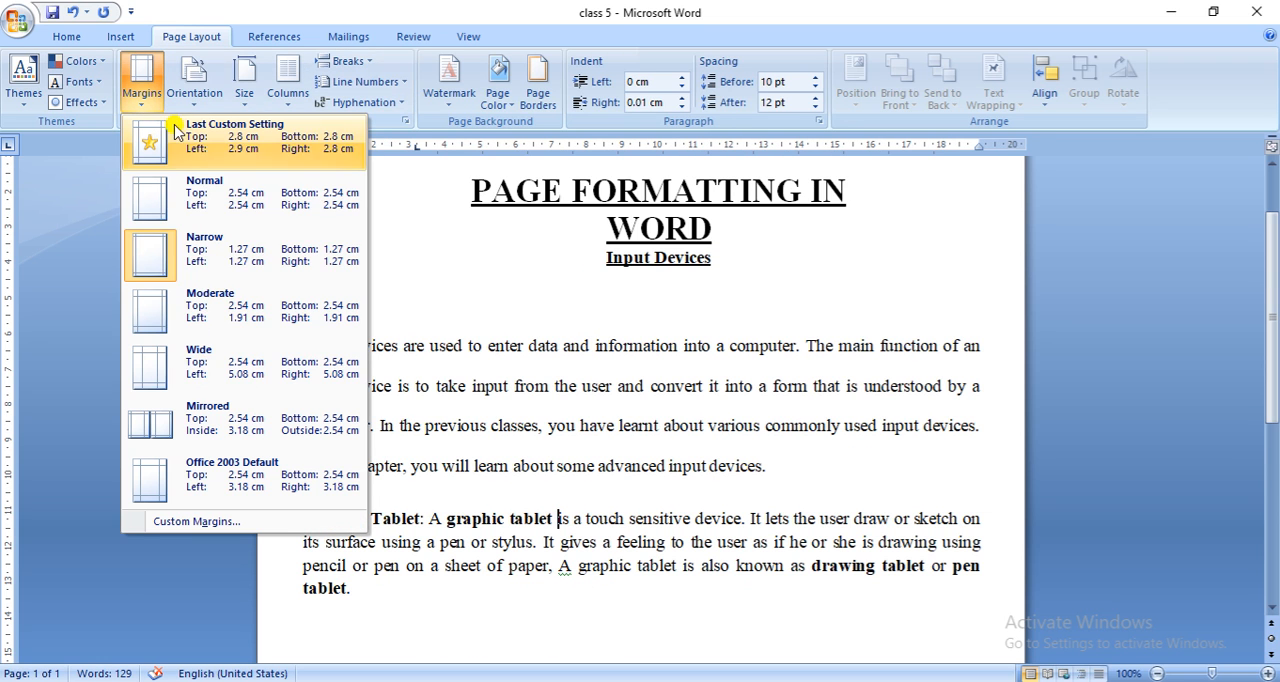
pyautogui.click(200, 365)
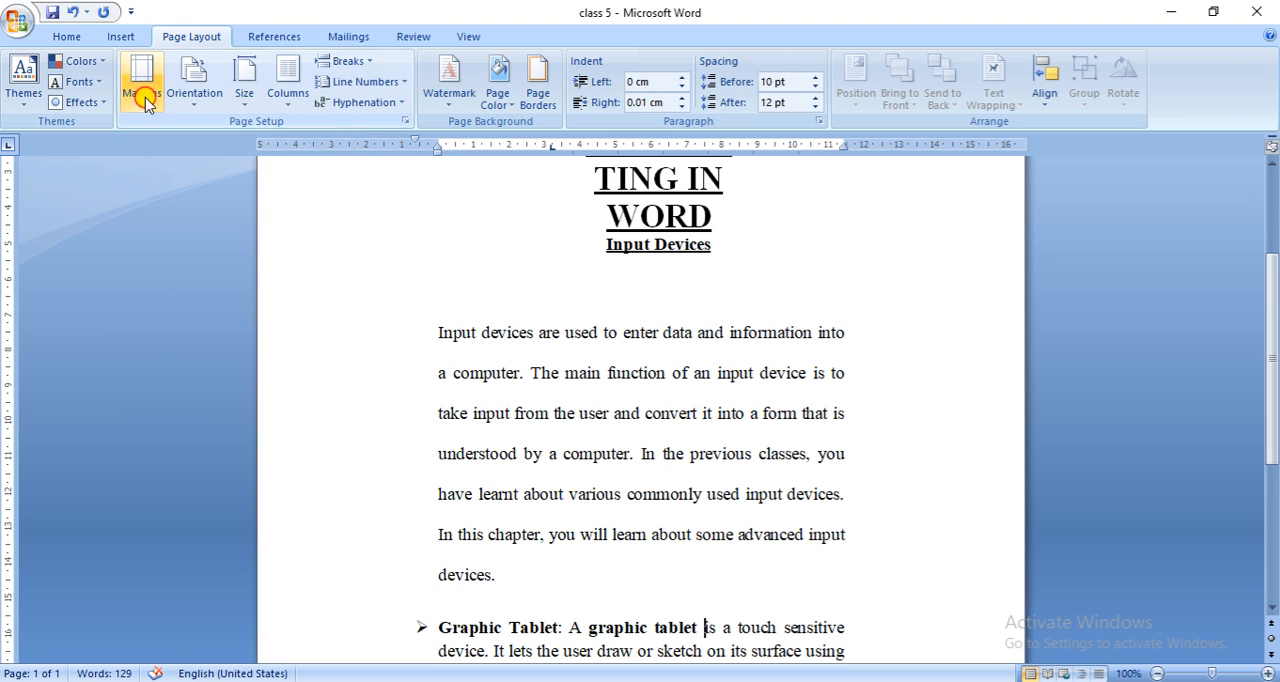
pyautogui.click(145, 95)
pyautogui.click(195, 192)
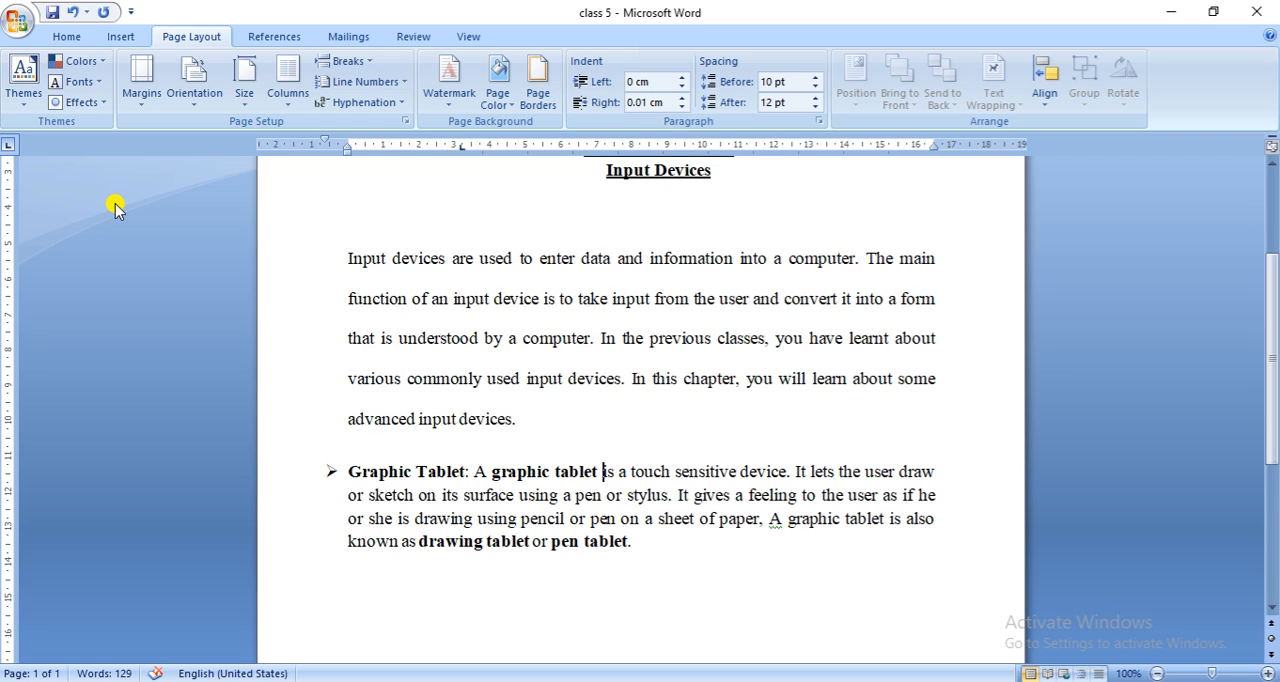
# - Apply custom margins to the whole document, with a 3 cm top margin and enlarged left, bottom and right margins
pyautogui.click(147, 108)
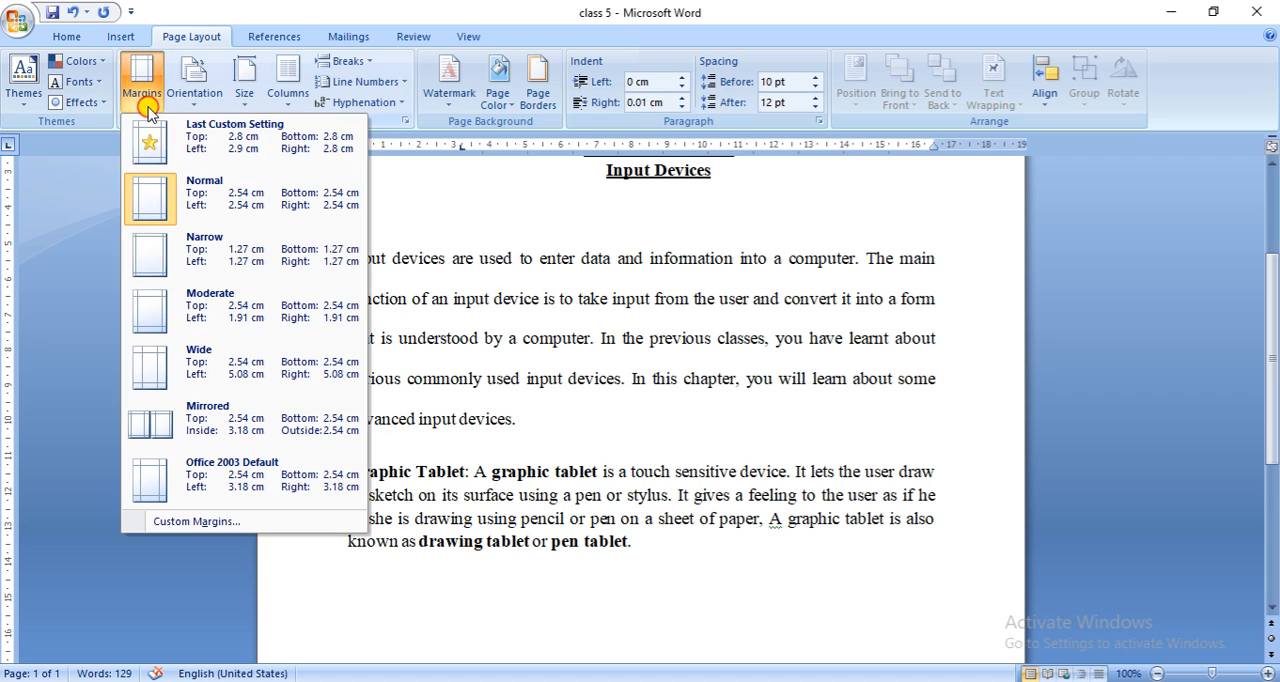
pyautogui.click(199, 522)
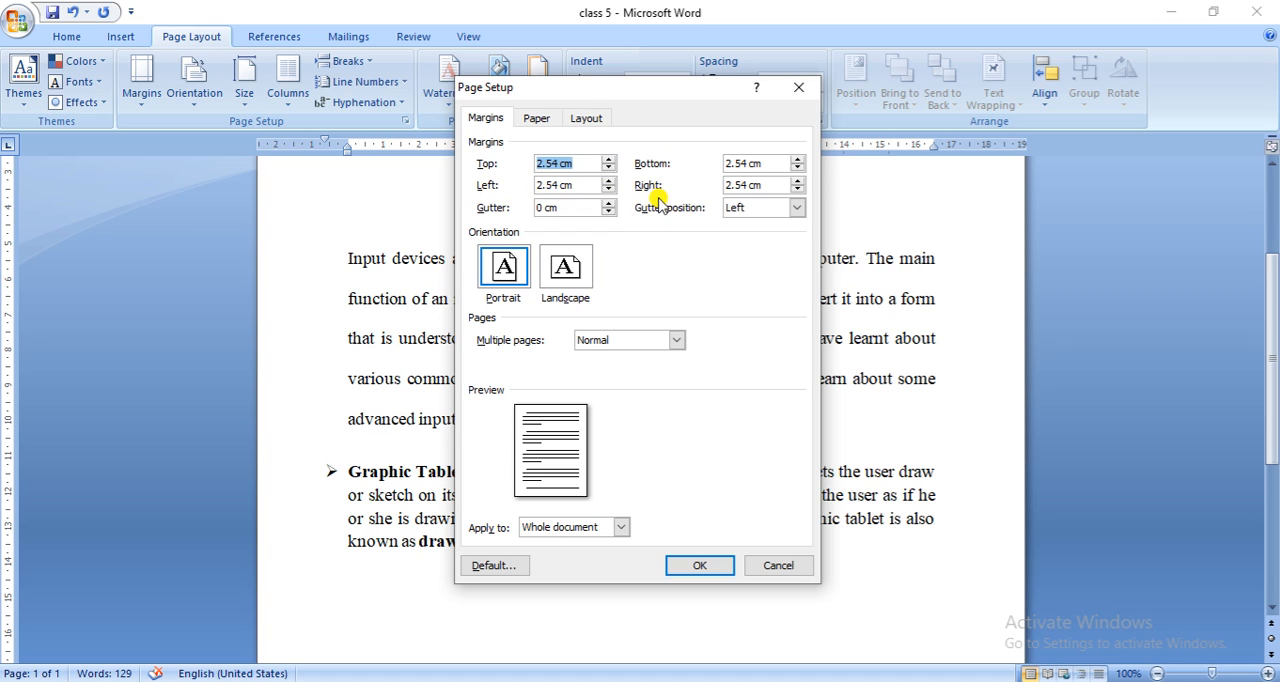
pyautogui.click(607, 159)
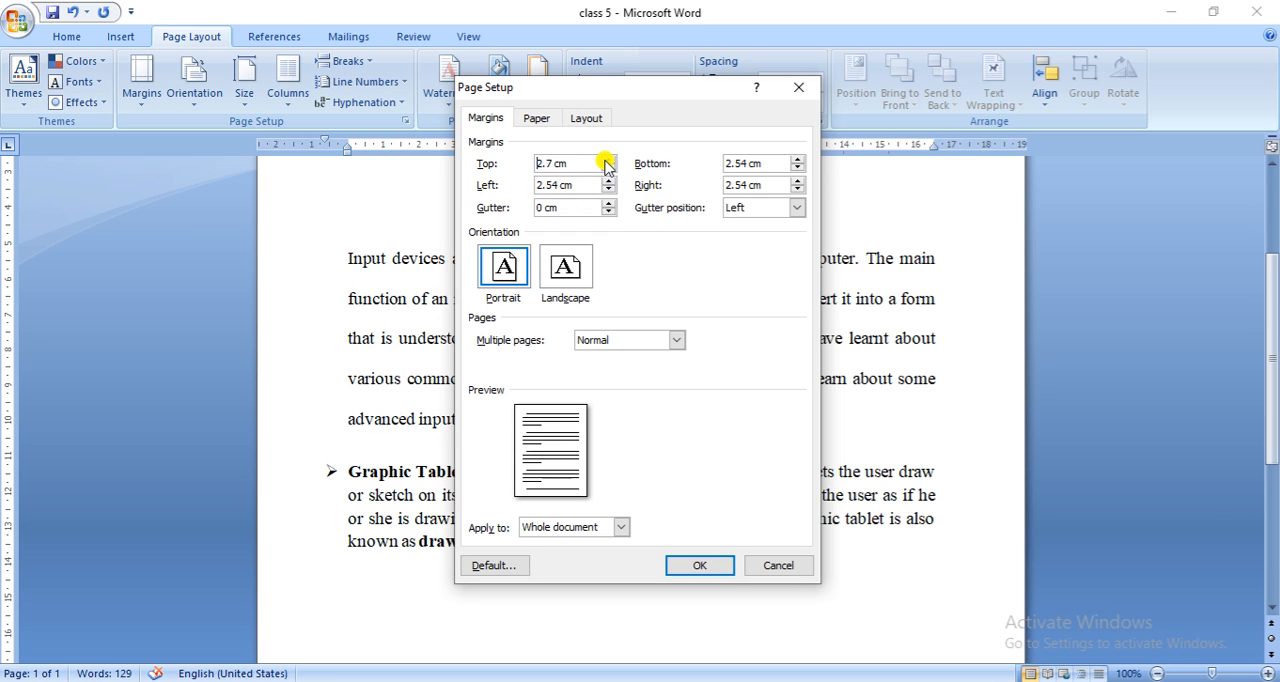
pyautogui.click(608, 180)
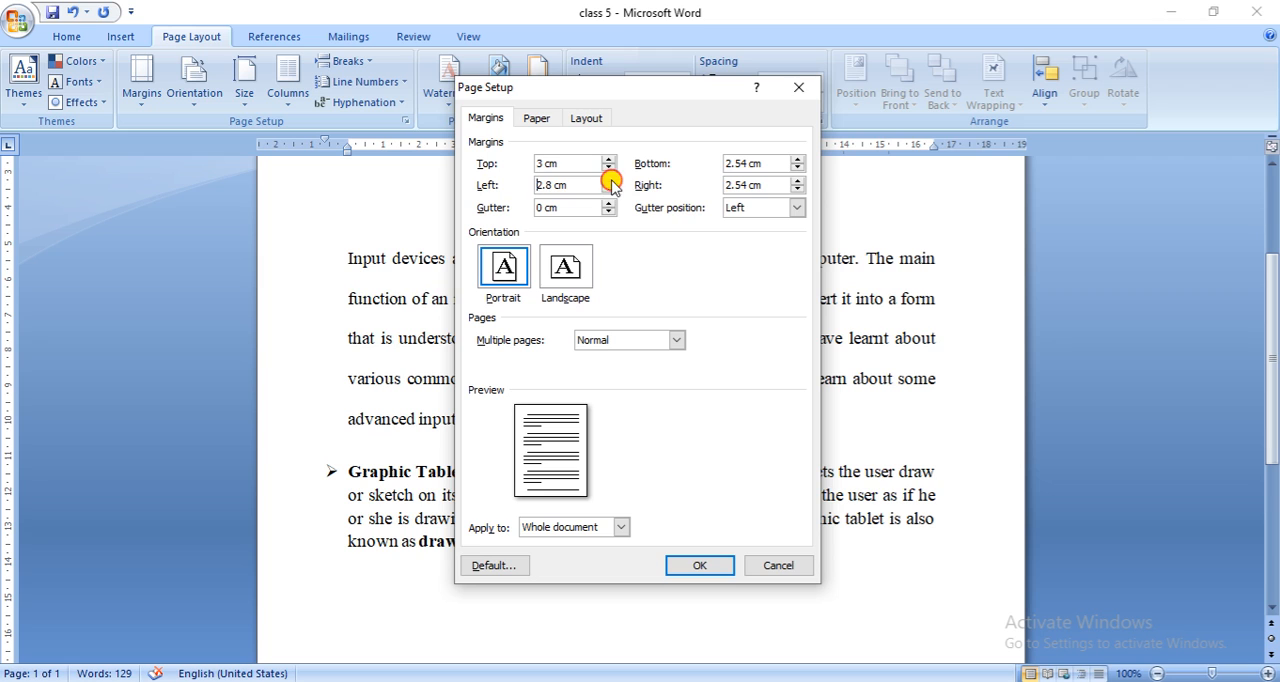
pyautogui.click(797, 160)
pyautogui.click(797, 160)
pyautogui.click(797, 160)
pyautogui.click(797, 160)
pyautogui.click(797, 181)
pyautogui.click(797, 181)
pyautogui.click(797, 181)
pyautogui.click(700, 566)
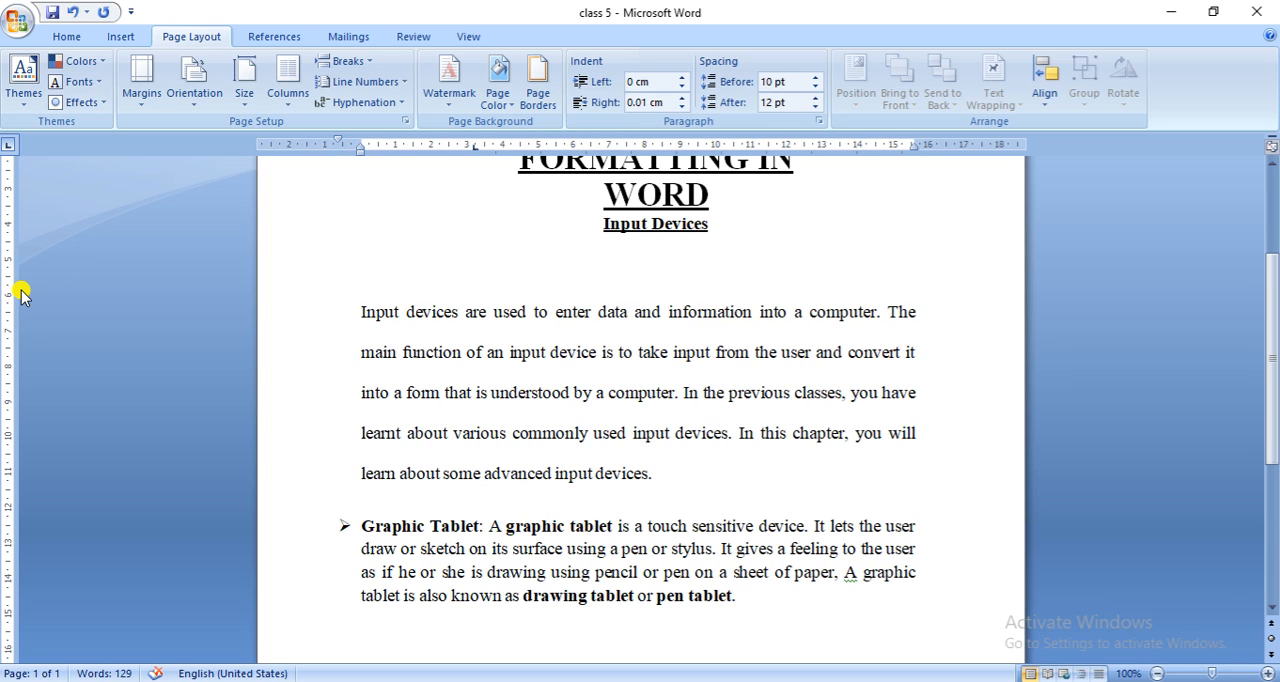
# - Reduce the left and right page margins to about 1 cm and the top margin to about 2.3 cm using the rulers
pyautogui.moveTo(1275, 290); pyautogui.dragTo(1268, 205)
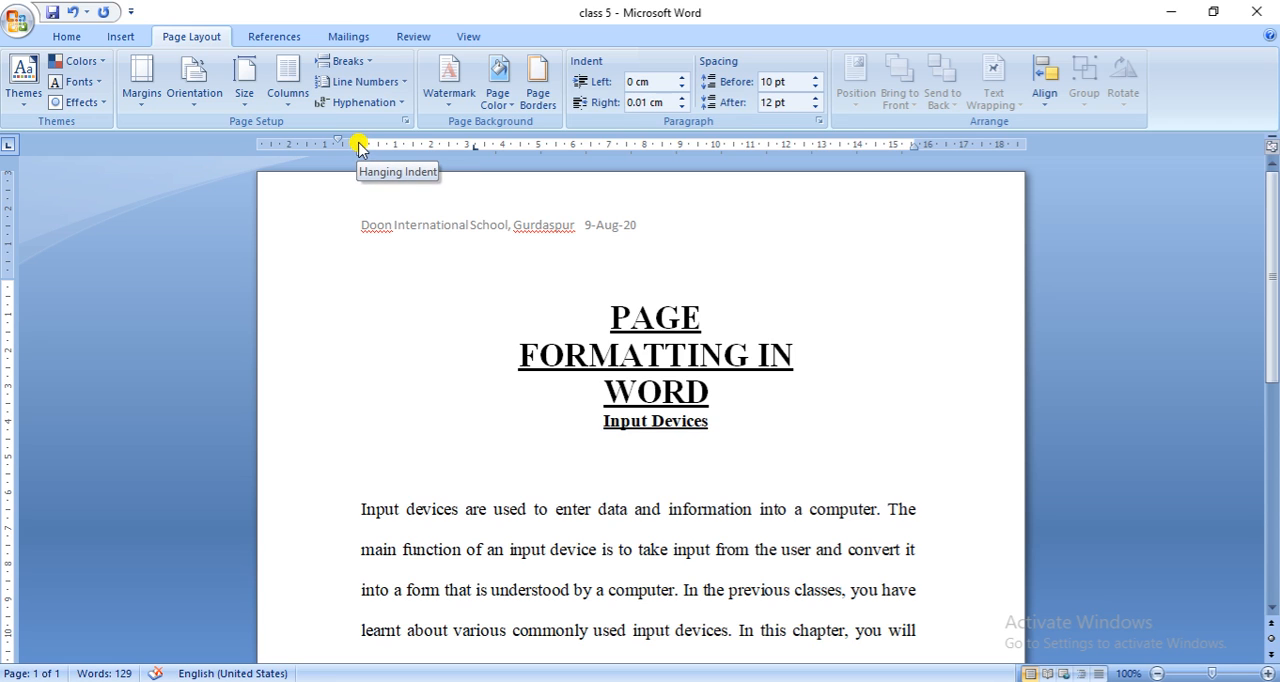
pyautogui.moveTo(350, 138); pyautogui.dragTo(301, 145)
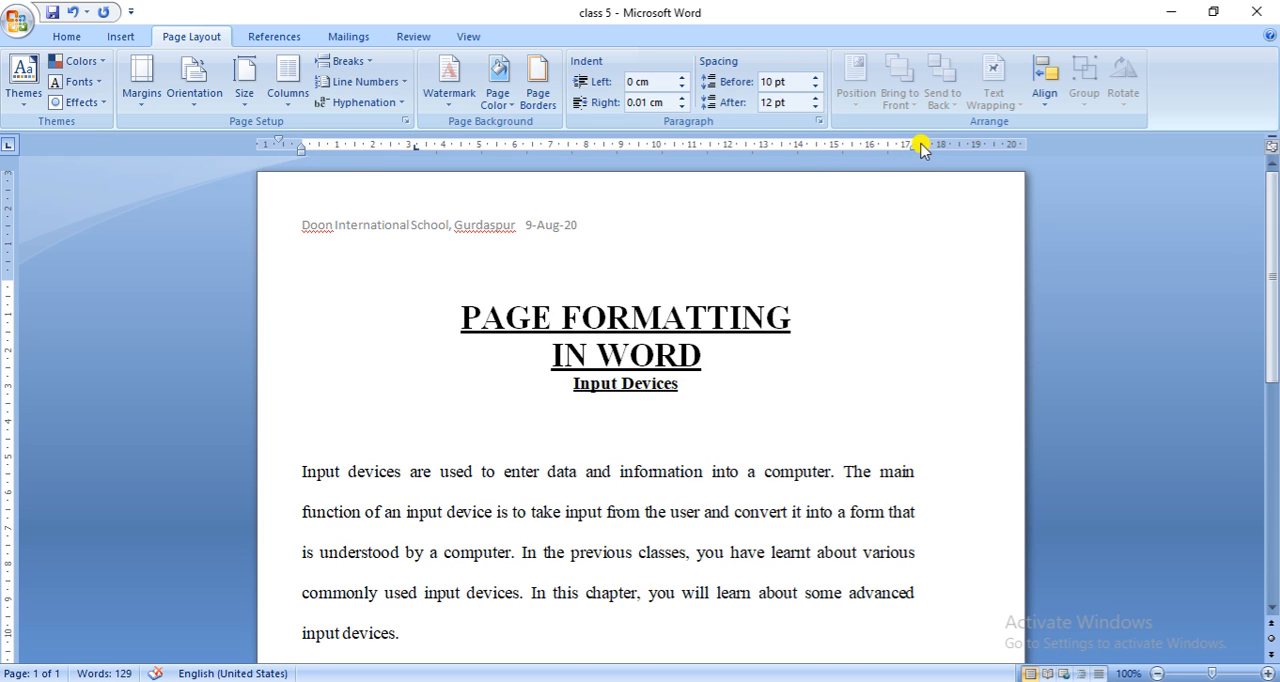
pyautogui.moveTo(918, 143); pyautogui.dragTo(986, 145)
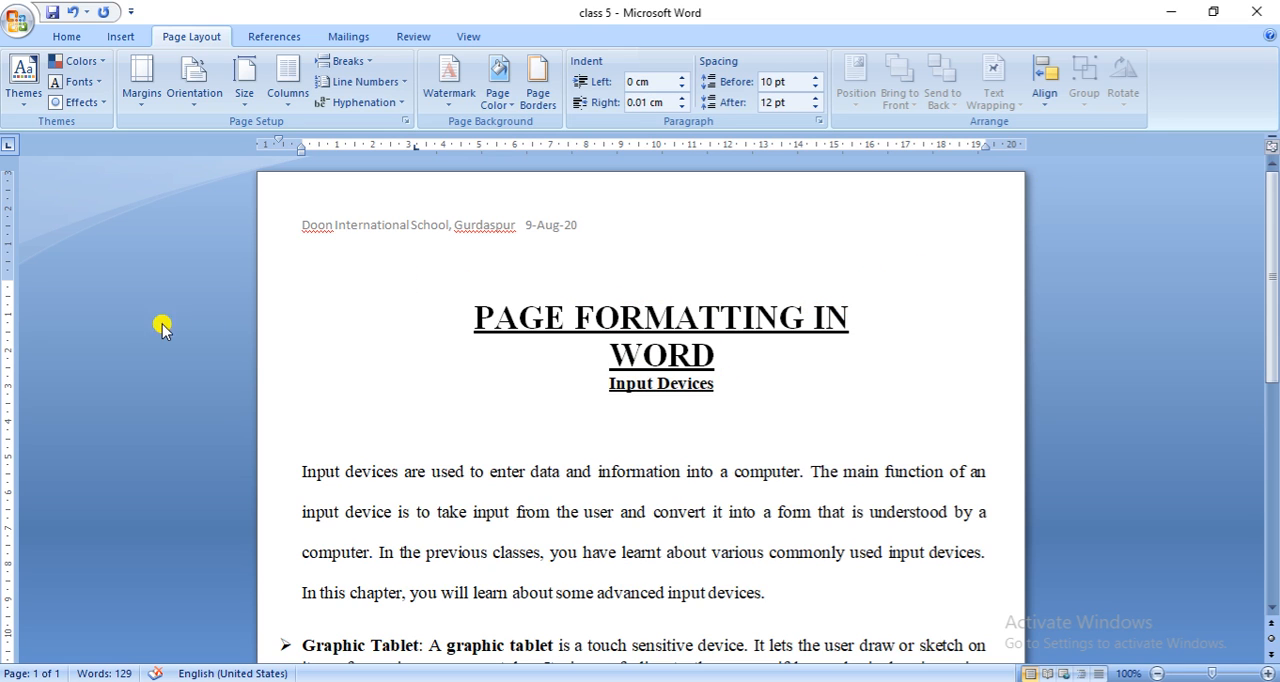
pyautogui.moveTo(10, 272)
pyautogui.mouseDown()
pyautogui.moveTo(10, 236)
pyautogui.moveTo(10, 262)
pyautogui.mouseUp()
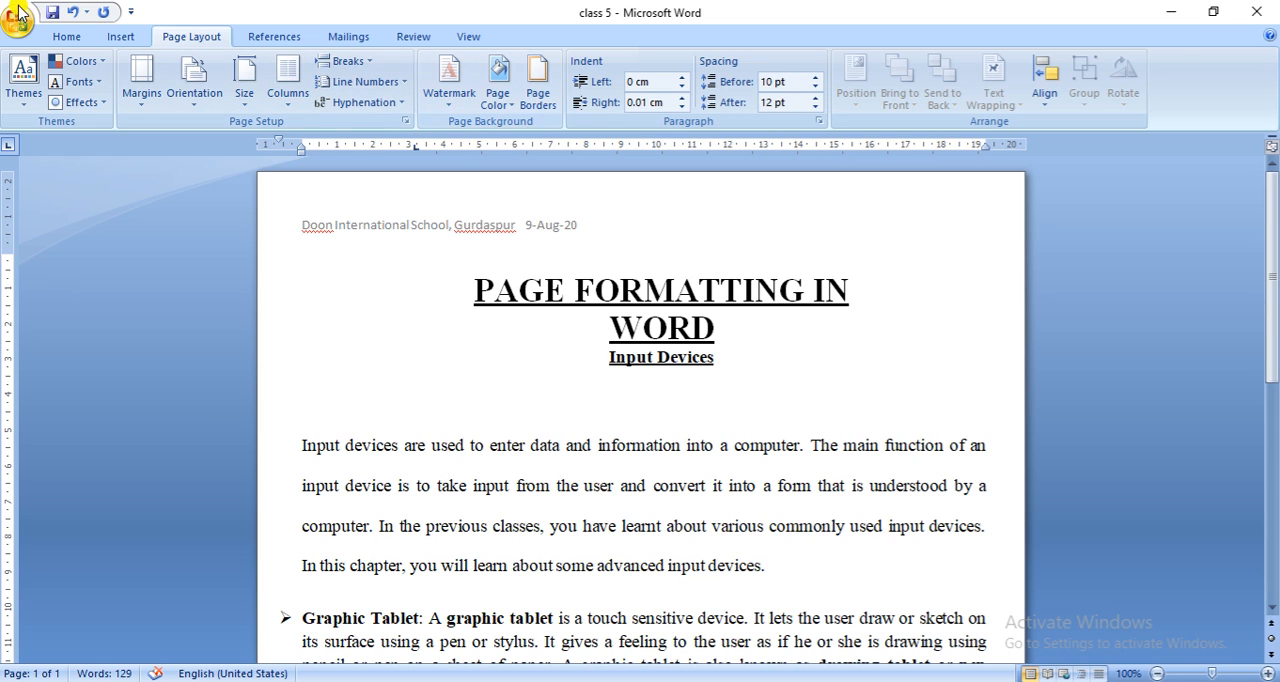
# - Increase the indent of the first body paragraph under "Input Devices" by three levels, and decrease it by two levels
pyautogui.click(66, 36)
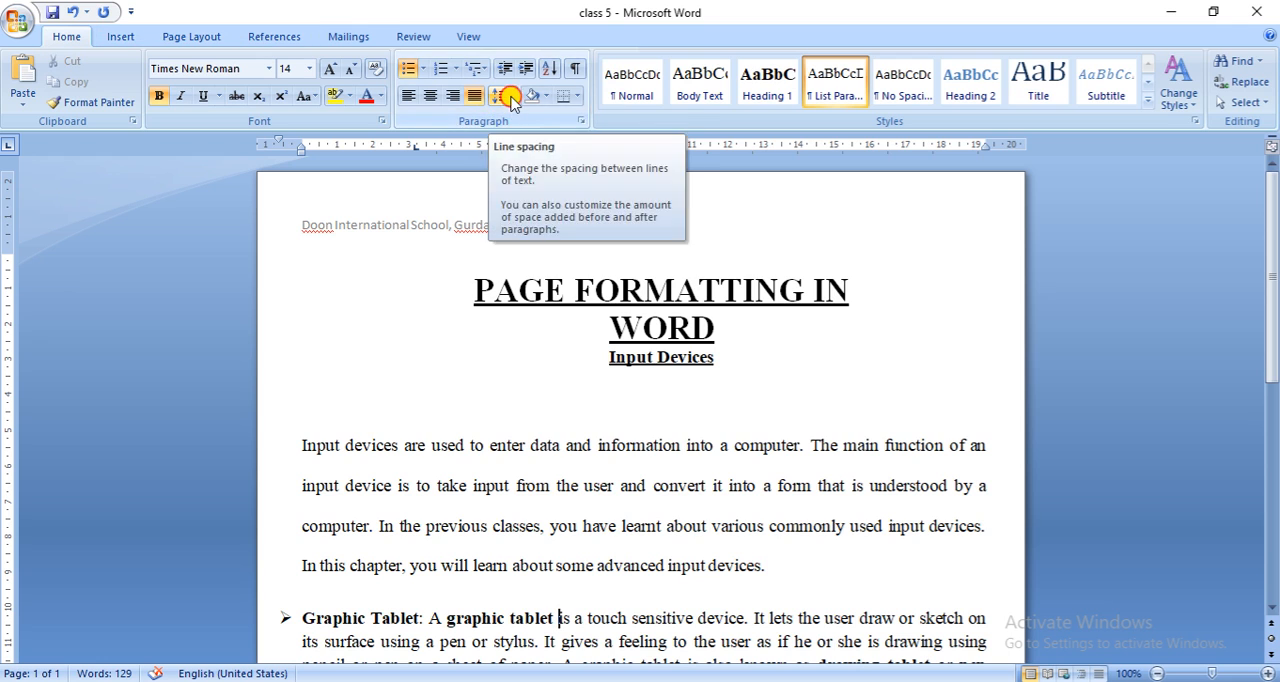
pyautogui.click(507, 100)
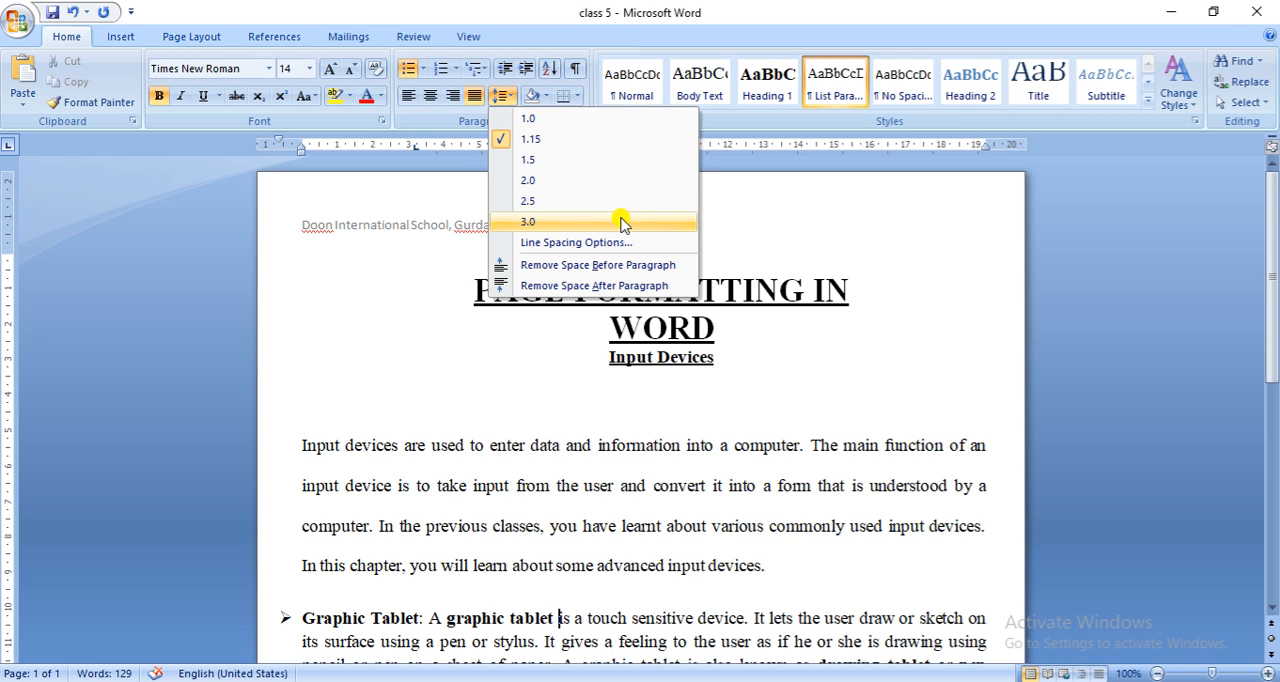
pyautogui.click(509, 72)
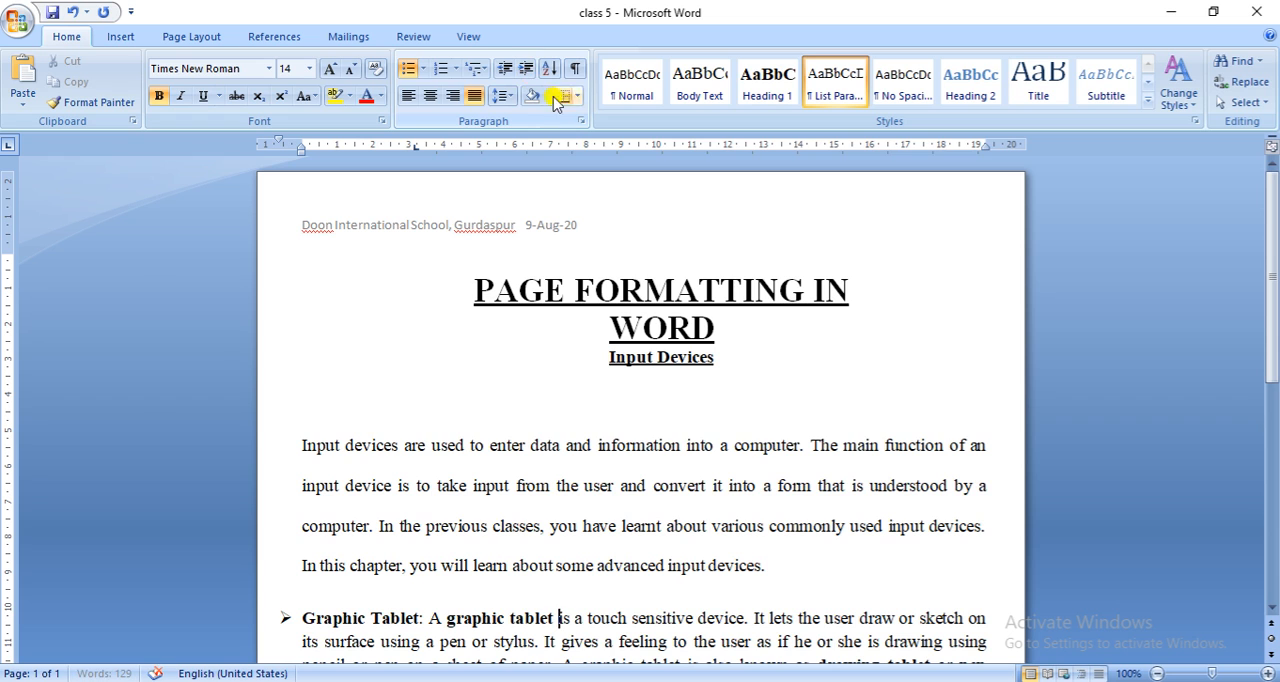
pyautogui.moveTo(294, 434); pyautogui.dragTo(771, 569)
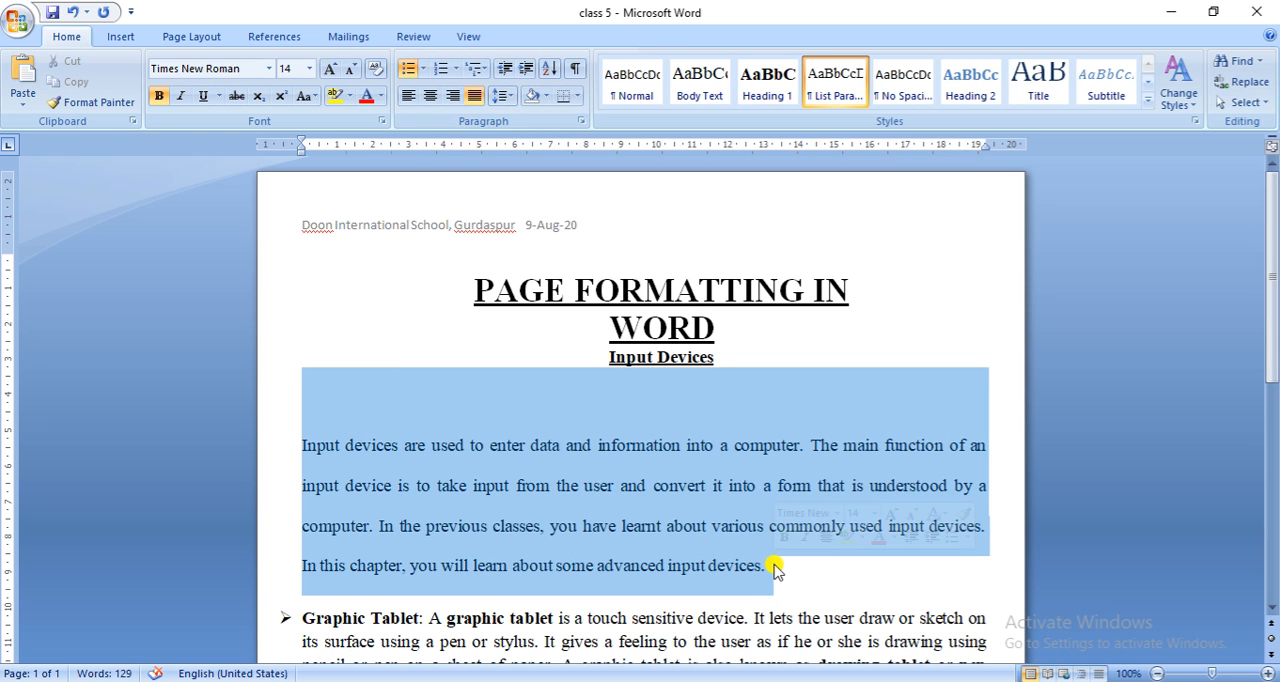
pyautogui.click(527, 68)
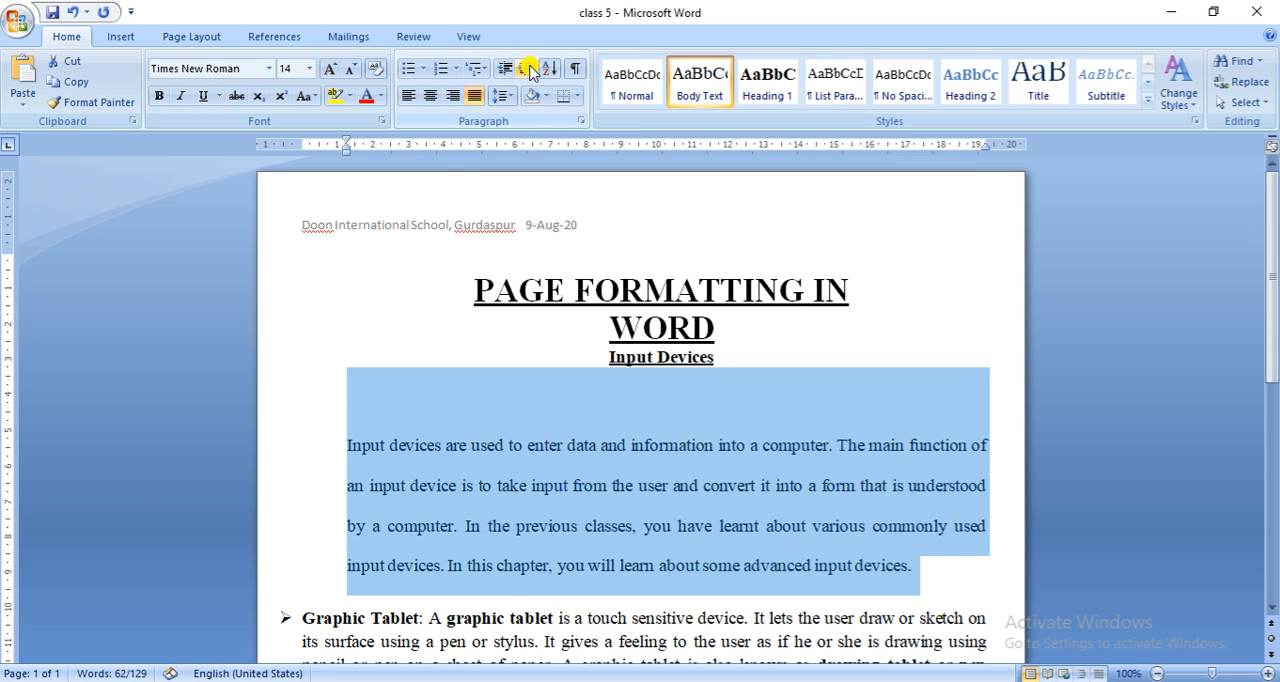
pyautogui.click(528, 69)
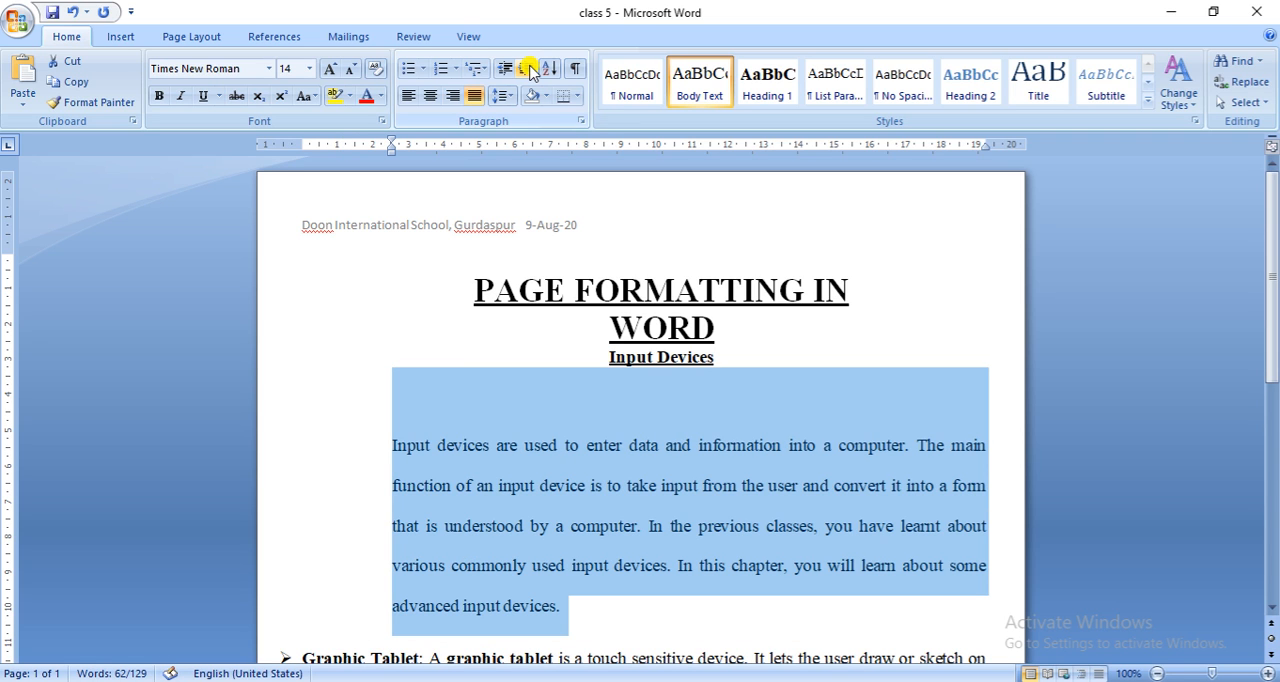
pyautogui.click(529, 70)
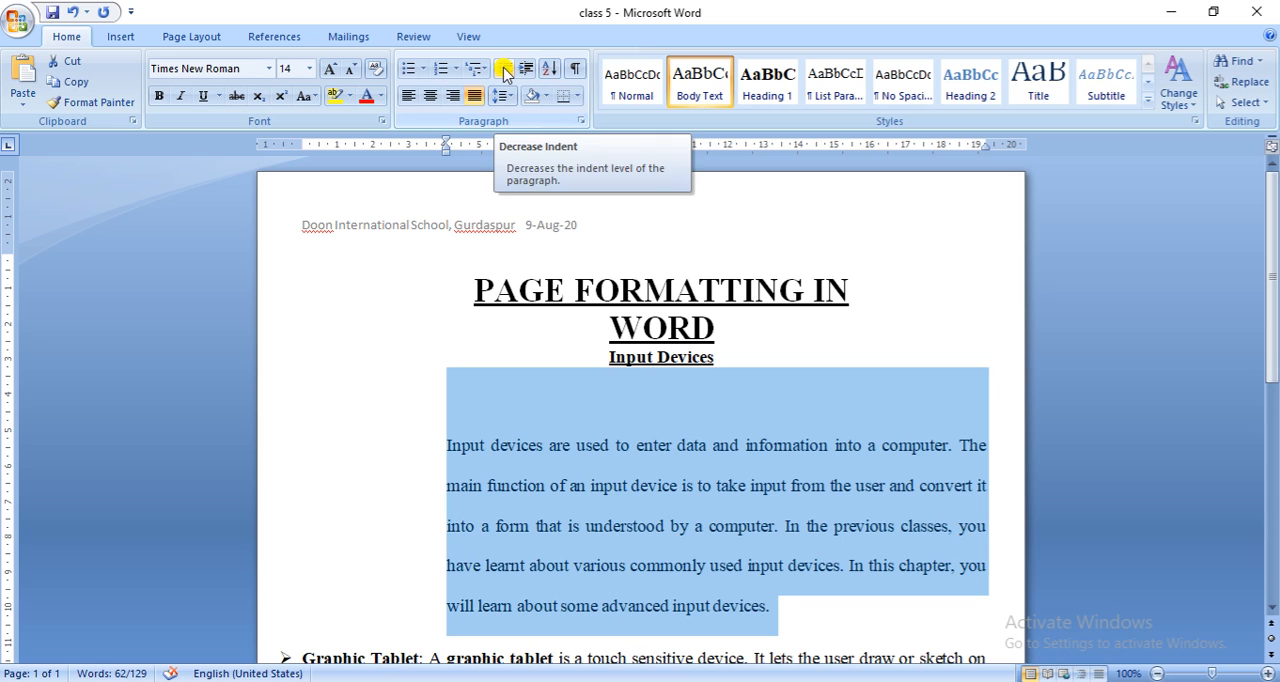
pyautogui.click(505, 70)
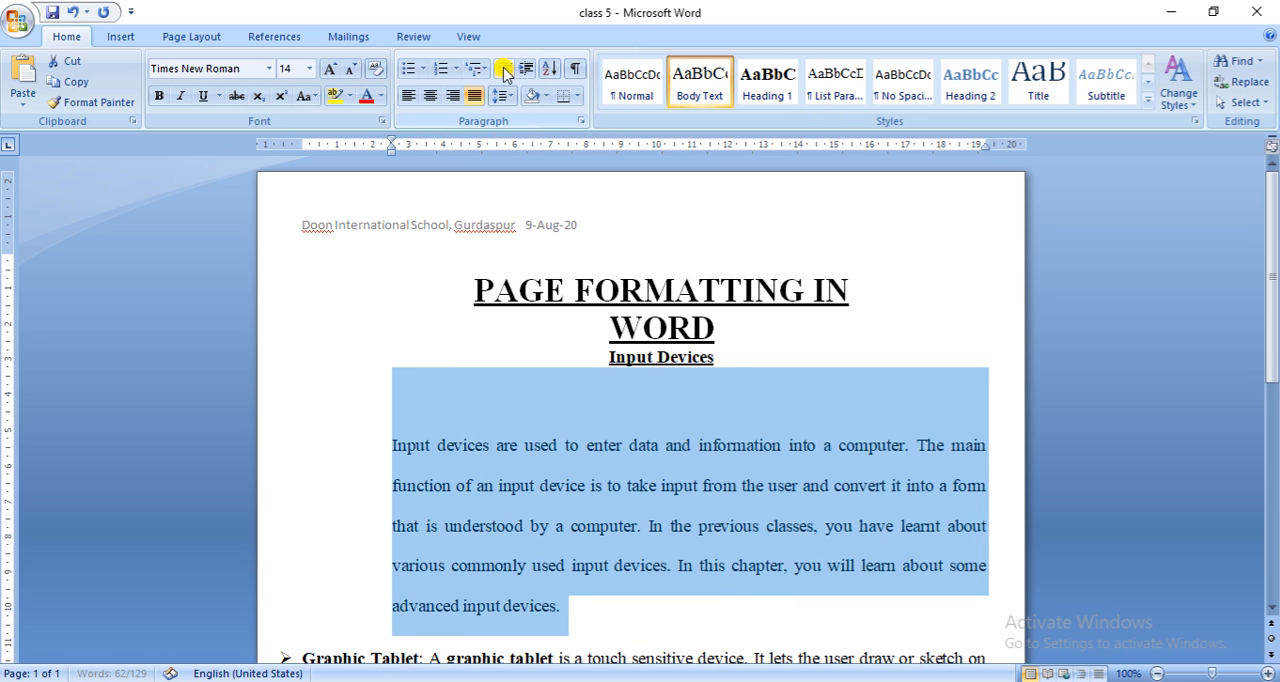
pyautogui.click(505, 70)
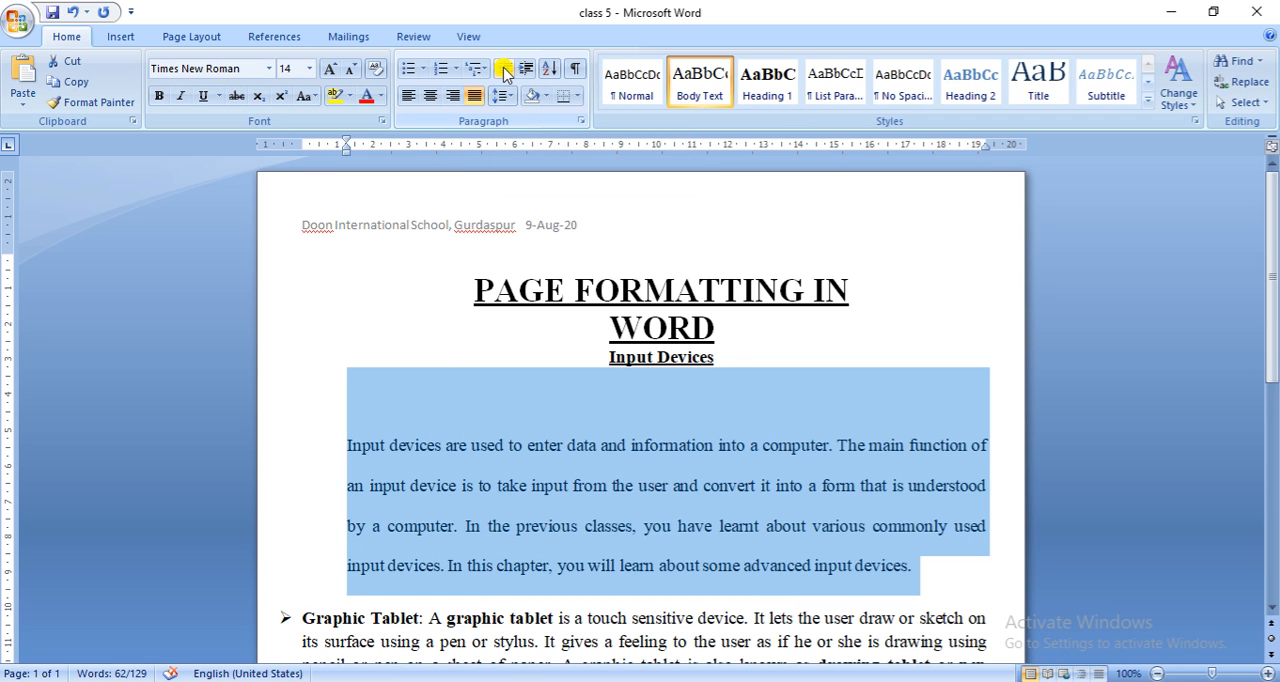
# - Decrease the indent of the first body paragraph under "Input Devices" by one level, and increase it by six levels
pyautogui.click(505, 70)
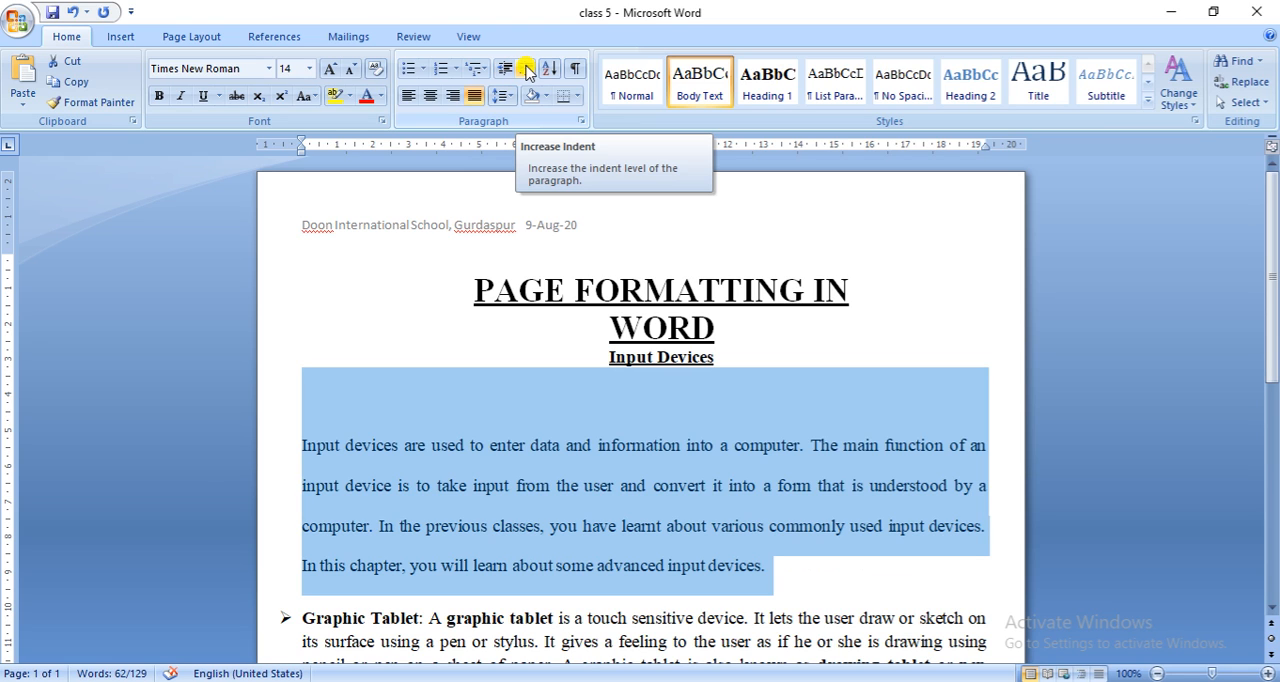
pyautogui.click(527, 73)
pyautogui.click(527, 73)
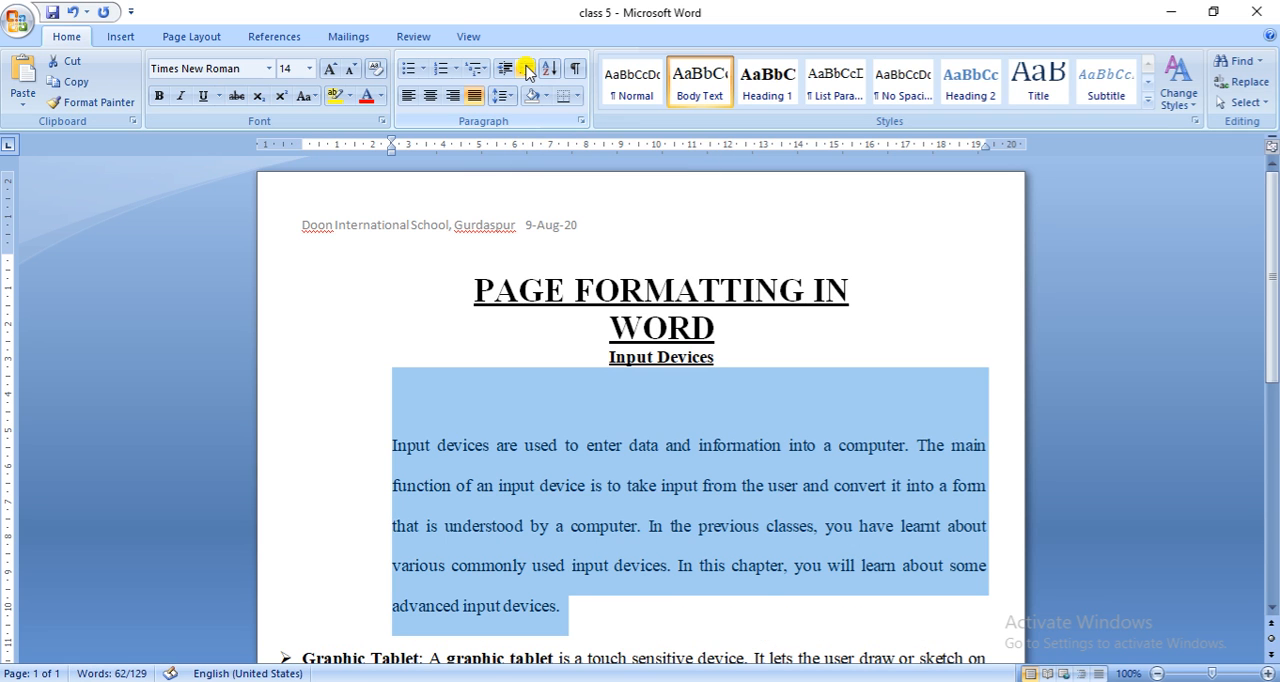
pyautogui.click(527, 73)
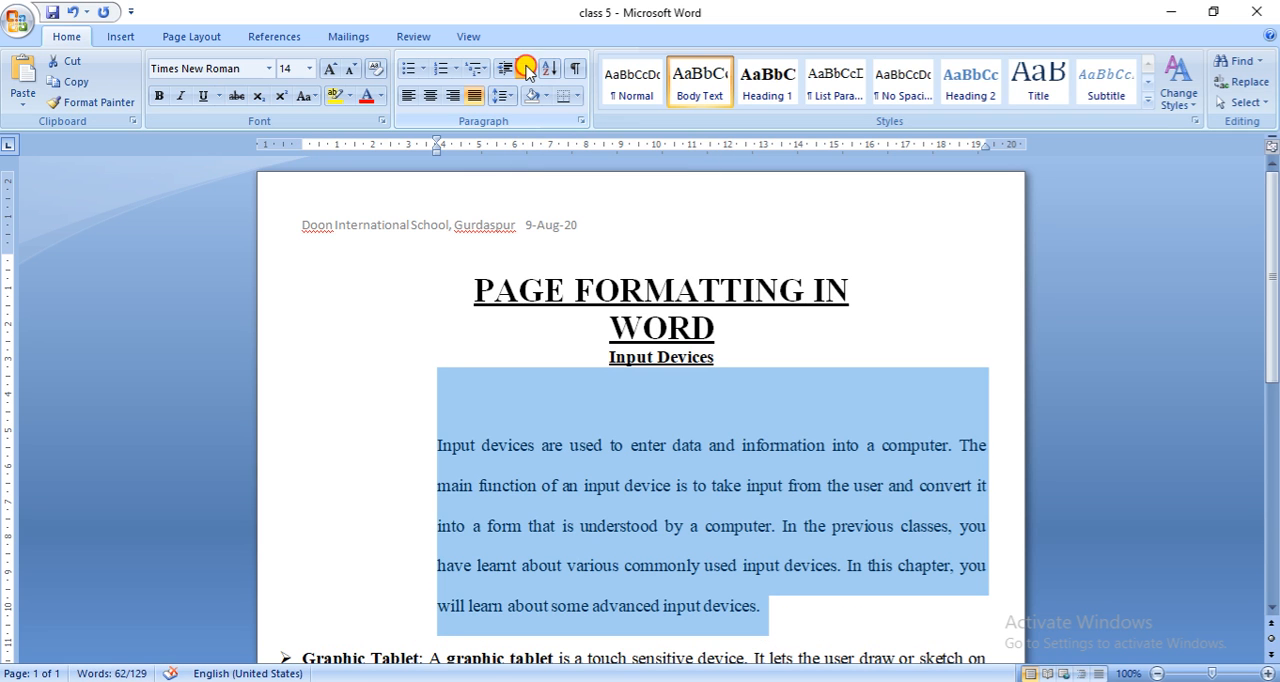
pyautogui.click(527, 73)
pyautogui.click(527, 73)
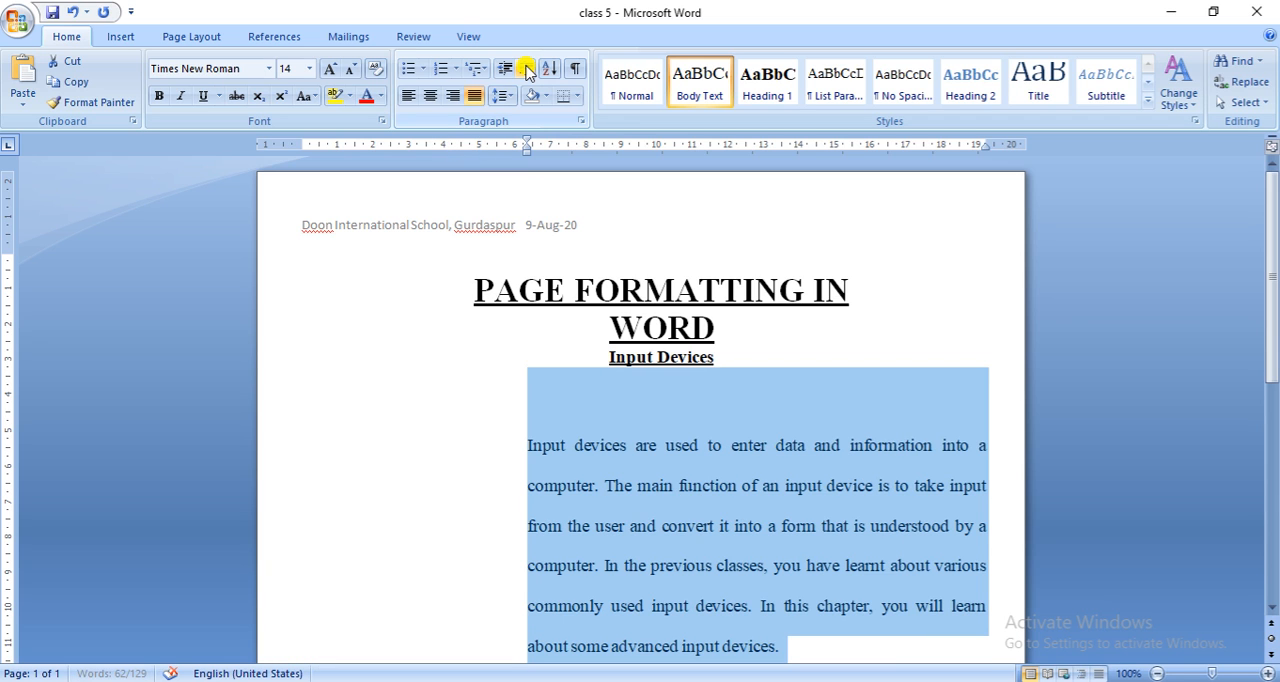
pyautogui.click(527, 73)
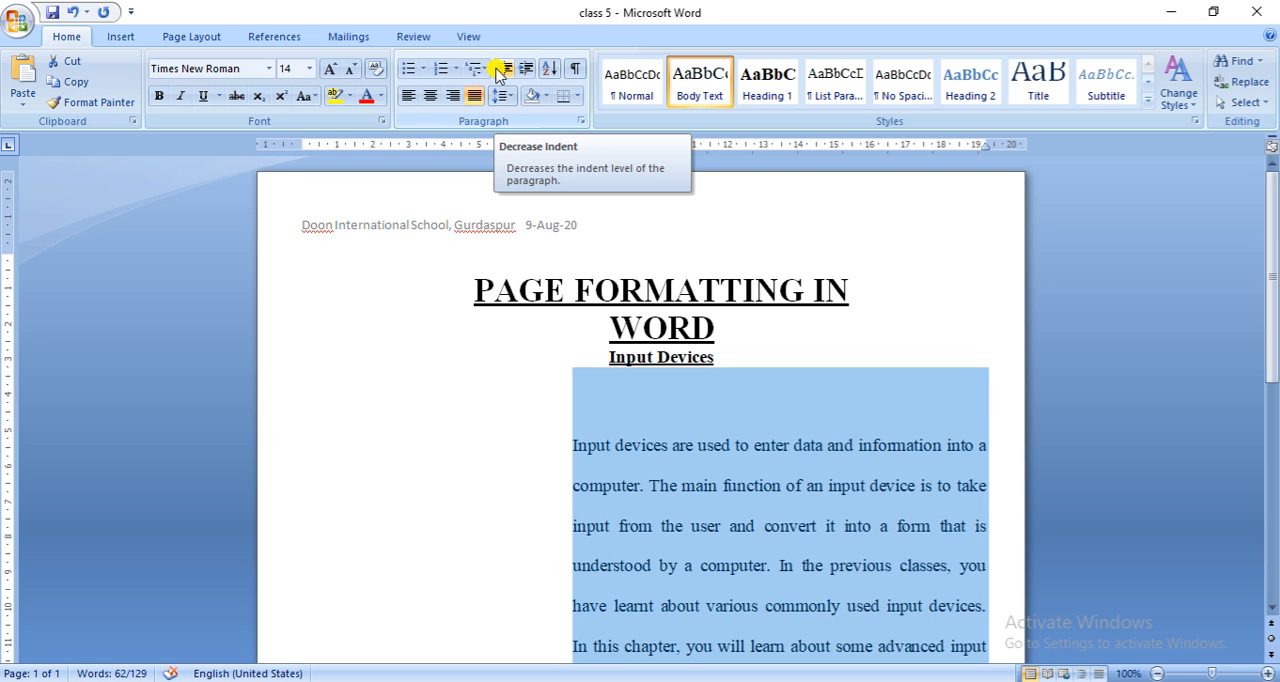
# - Decrease the indent of the selected paragraph step by step until its text sits back at the left margin
pyautogui.click(505, 72)
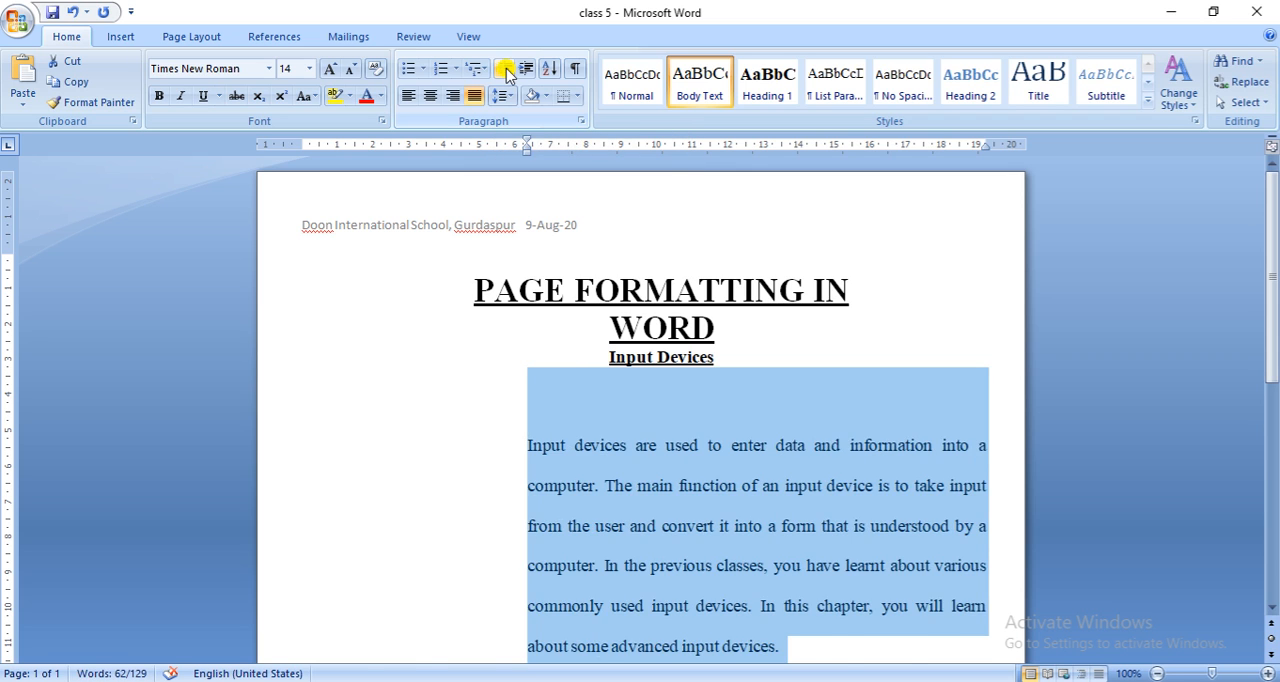
pyautogui.click(505, 72)
pyautogui.click(505, 72)
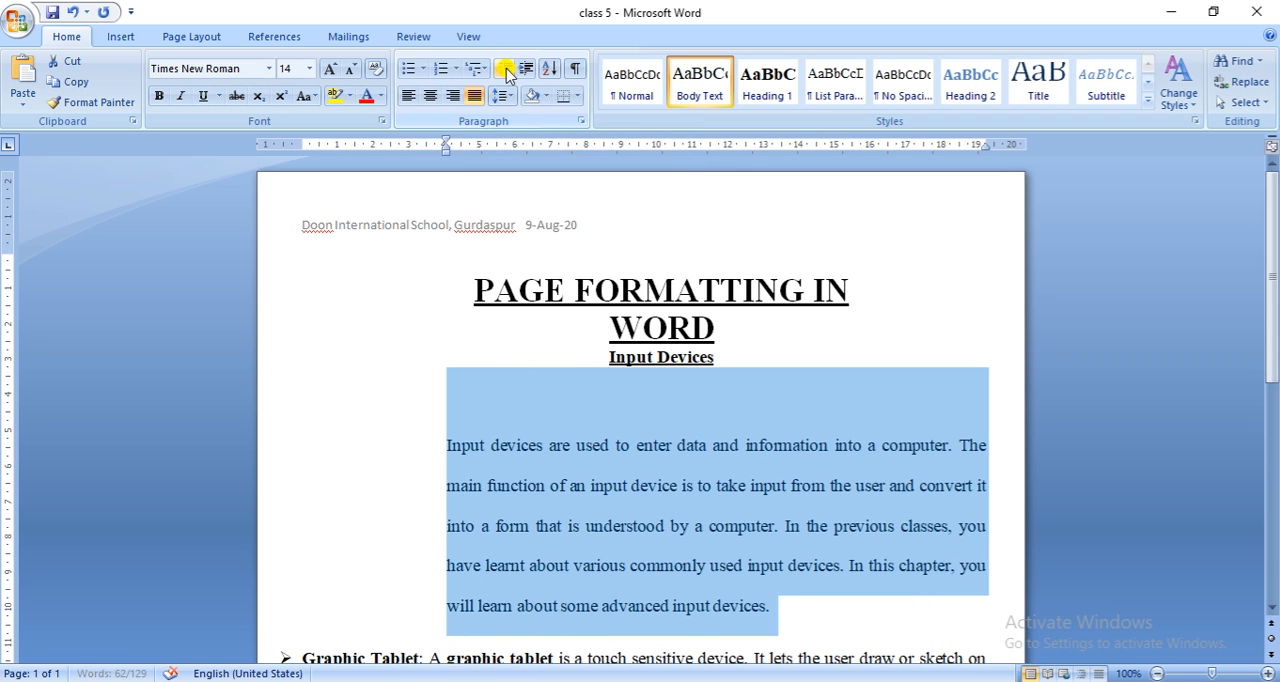
pyautogui.click(505, 72)
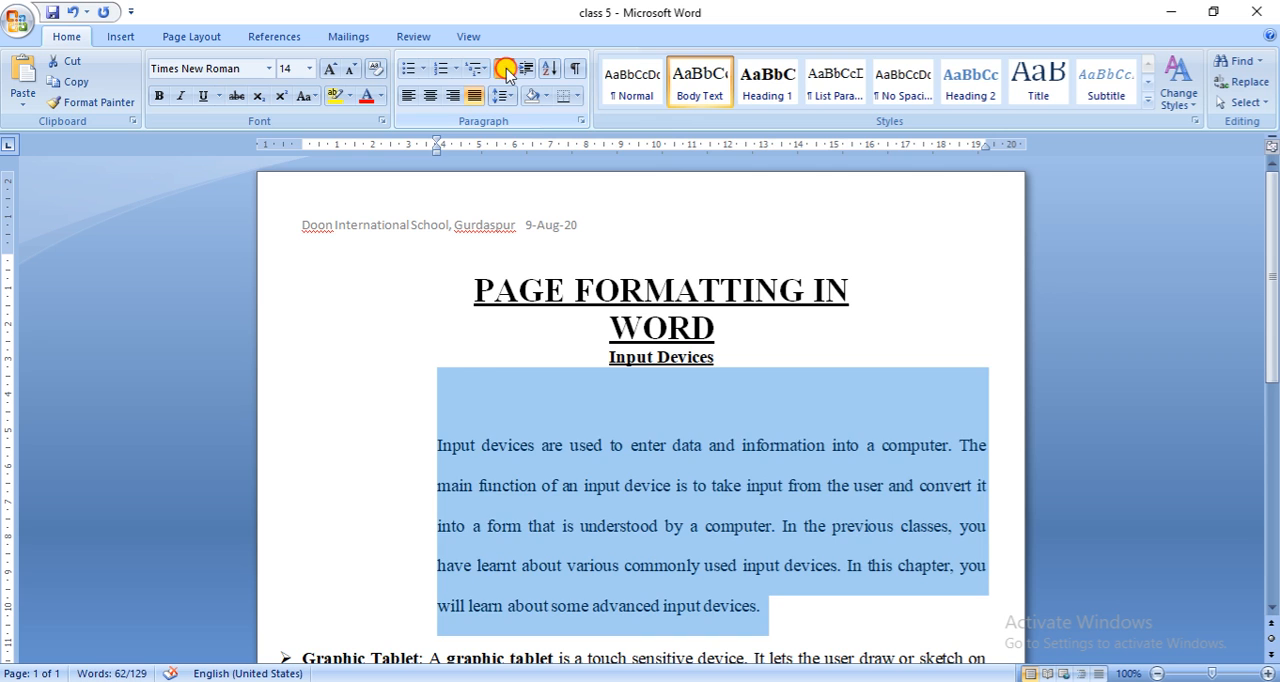
pyautogui.click(505, 72)
pyautogui.click(505, 72)
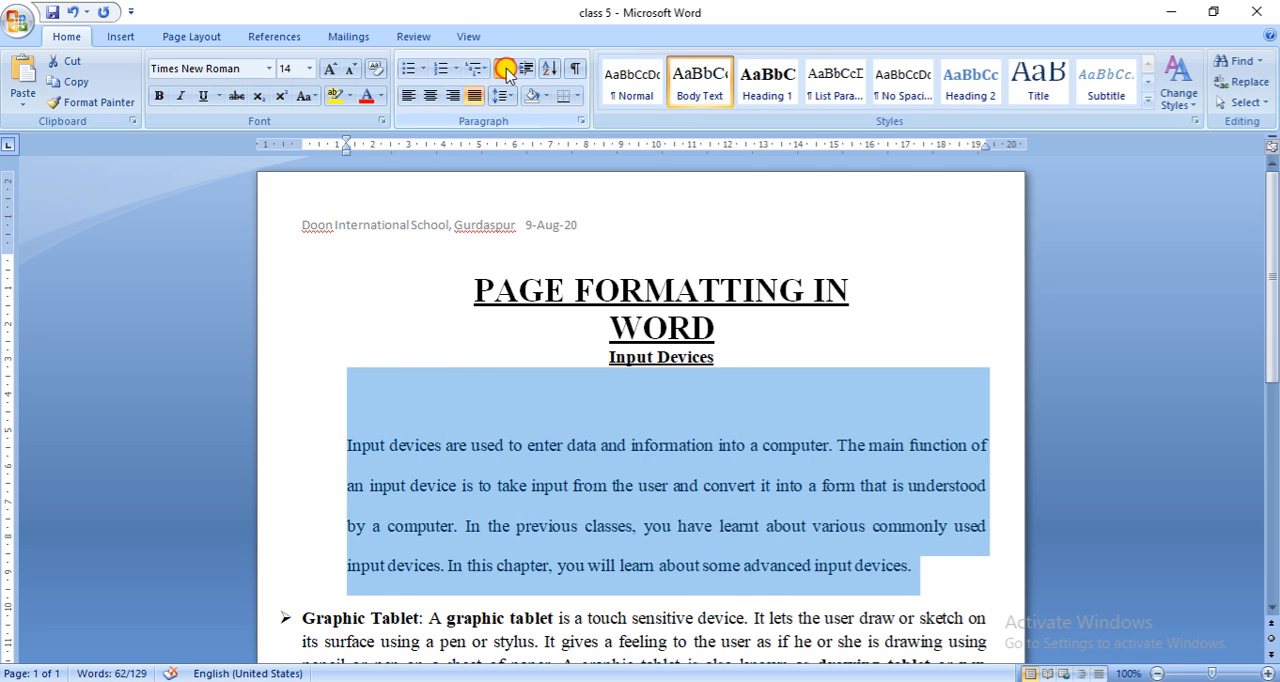
pyautogui.click(505, 72)
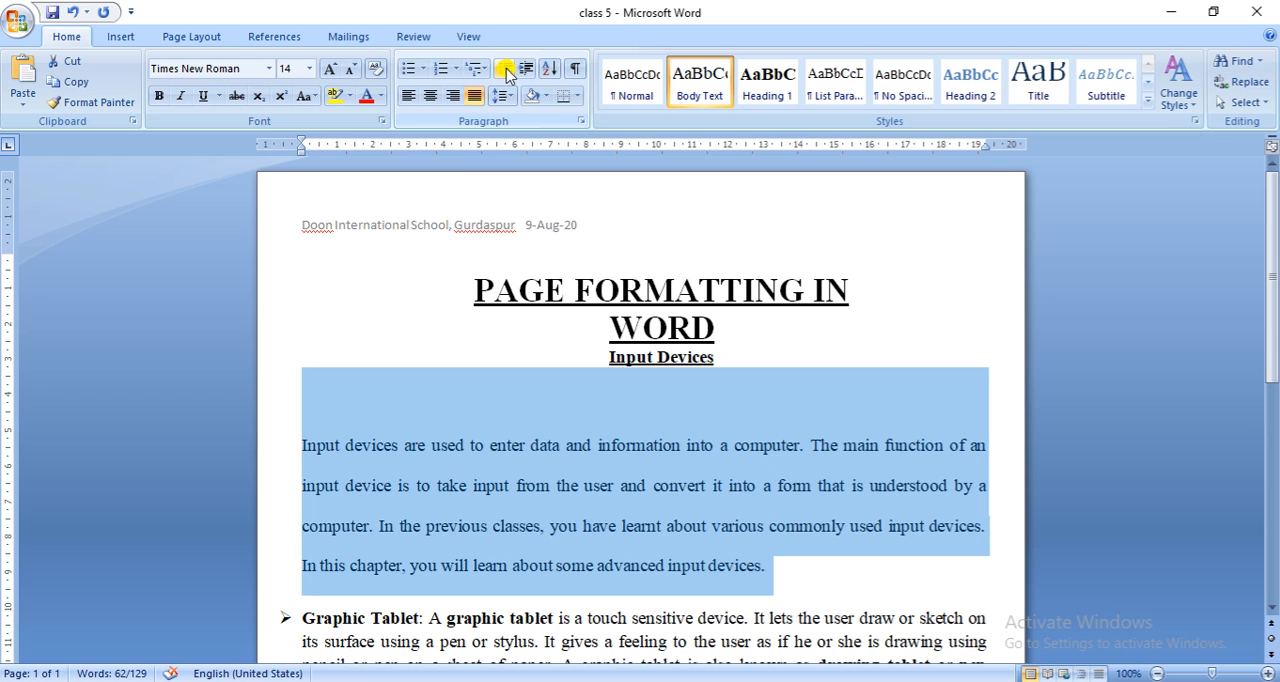
# - Set the left indent of the first body paragraph under "Input Devices" to 1.1 cm
pyautogui.click(764, 570)
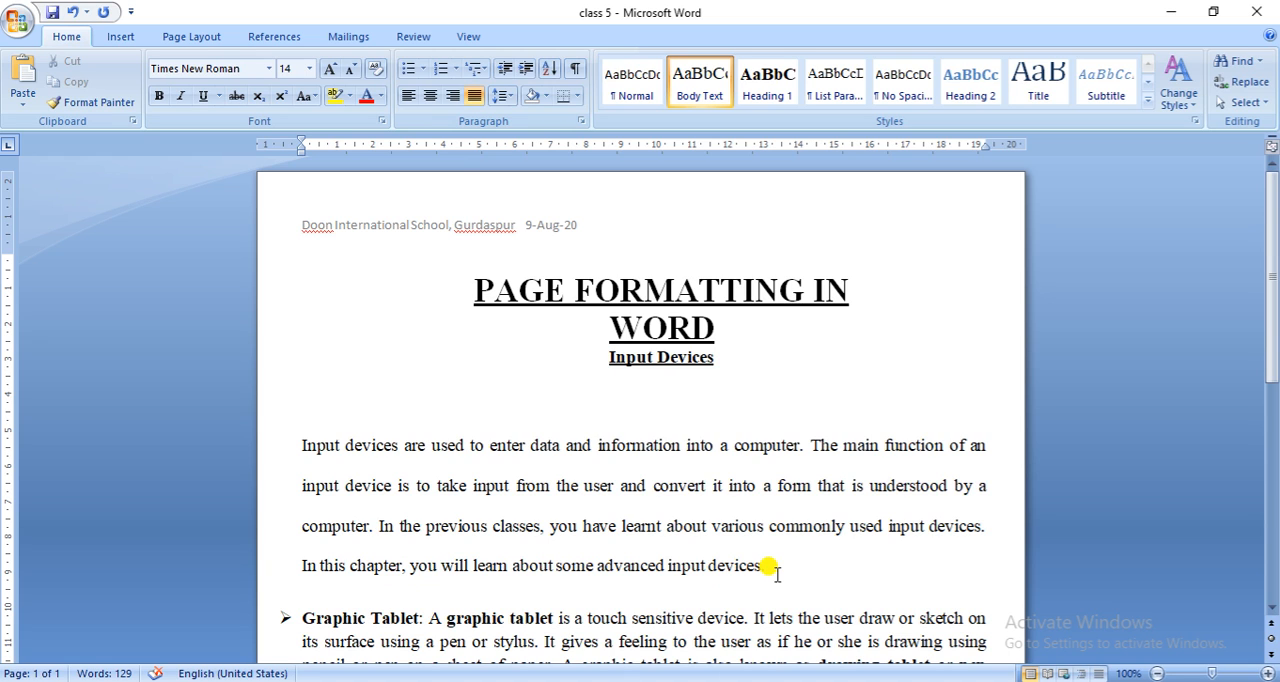
pyautogui.click(196, 40)
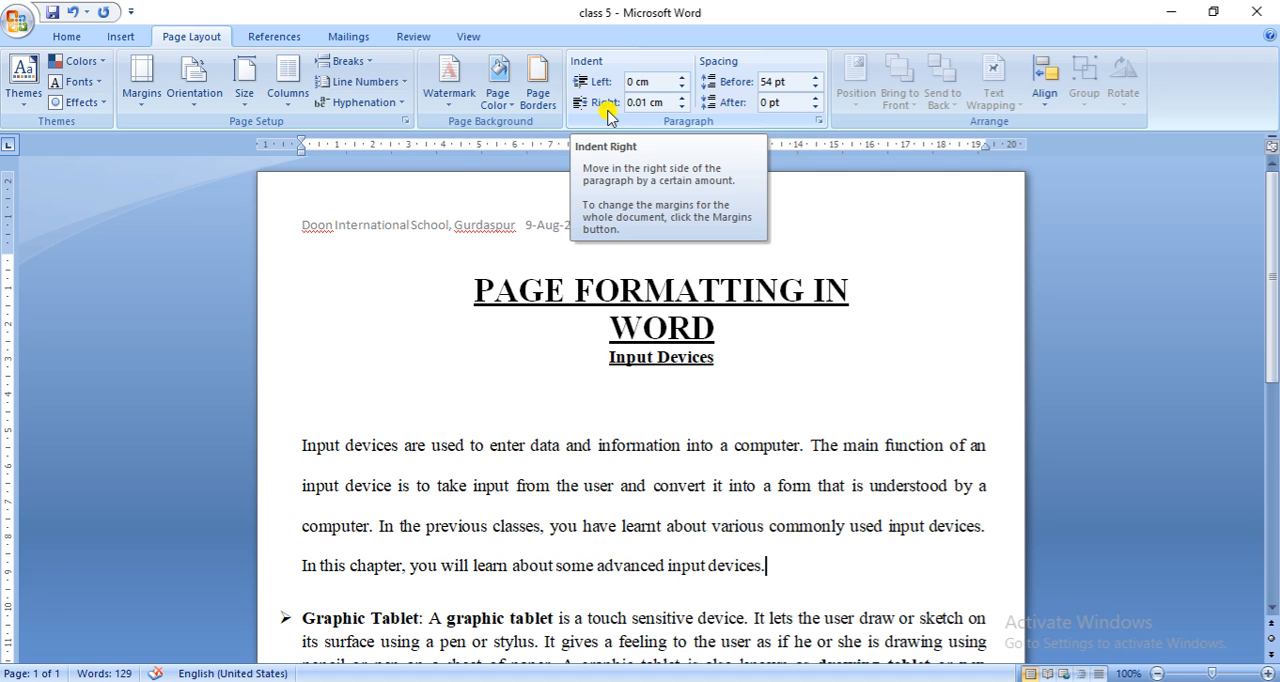
pyautogui.click(681, 77)
pyautogui.click(681, 78)
pyautogui.click(681, 78)
pyautogui.click(681, 78)
pyautogui.click(681, 78)
pyautogui.click(681, 78)
pyautogui.click(681, 78)
pyautogui.click(681, 78)
pyautogui.click(681, 78)
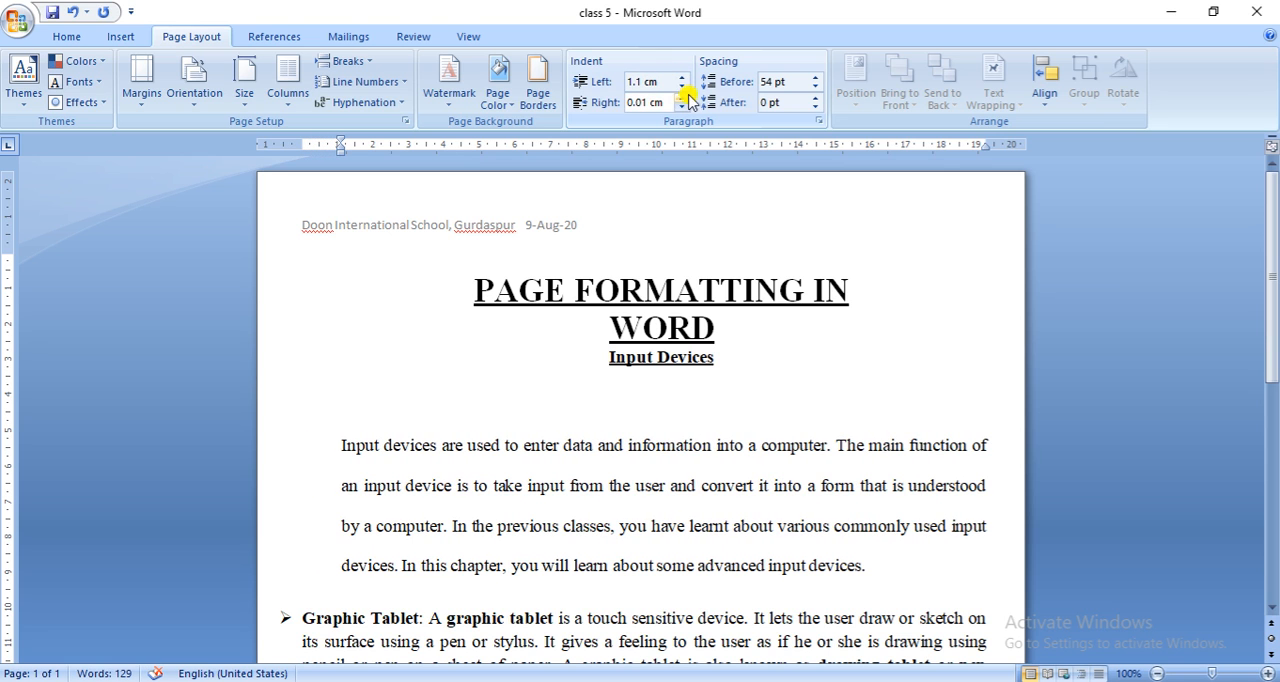
# - Set the right indent of the same body paragraph to 1.6 cm
pyautogui.click(682, 98)
pyautogui.click(682, 98)
pyautogui.click(682, 98)
pyautogui.click(682, 98)
pyautogui.click(682, 98)
pyautogui.click(682, 98)
pyautogui.click(682, 98)
pyautogui.click(682, 98)
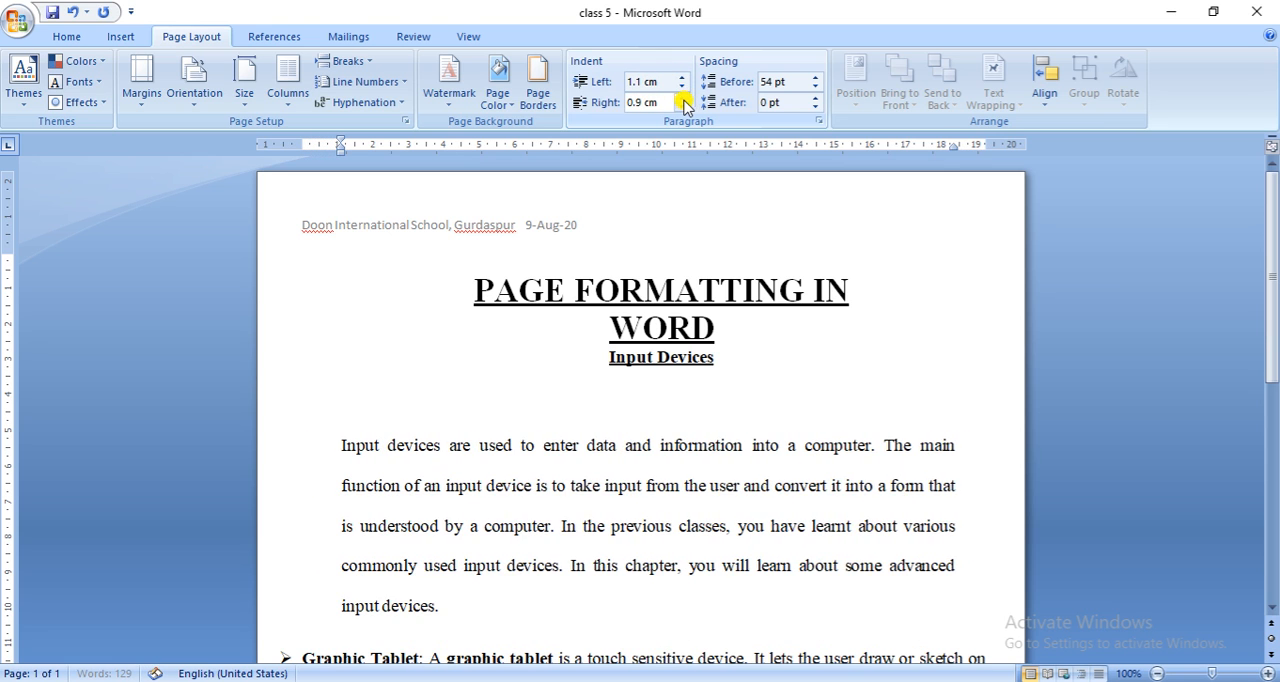
pyautogui.click(682, 98)
pyautogui.click(682, 98)
pyautogui.click(682, 98)
pyautogui.click(682, 98)
pyautogui.click(682, 98)
pyautogui.click(682, 98)
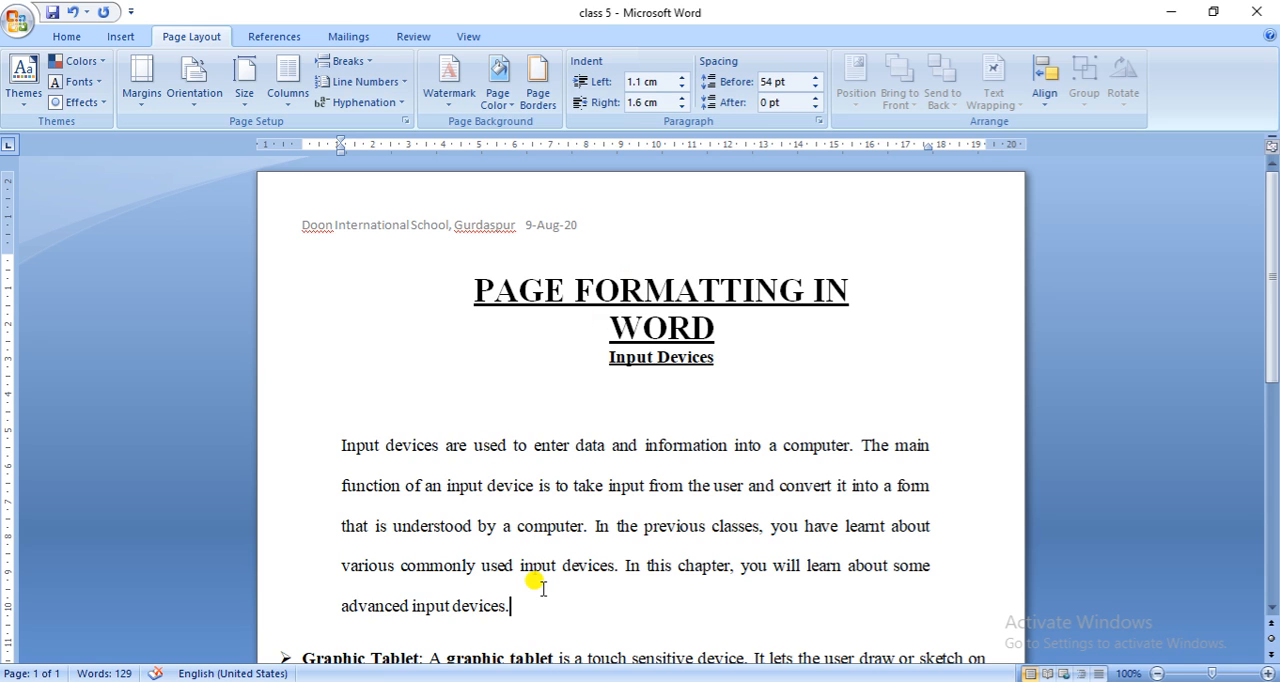
# - Move the left indent of the Graphic Tablet bullet paragraph to 5 cm and on to 7 cm using the ruler
pyautogui.moveTo(1275, 290); pyautogui.dragTo(1275, 369)
pyautogui.click(614, 481)
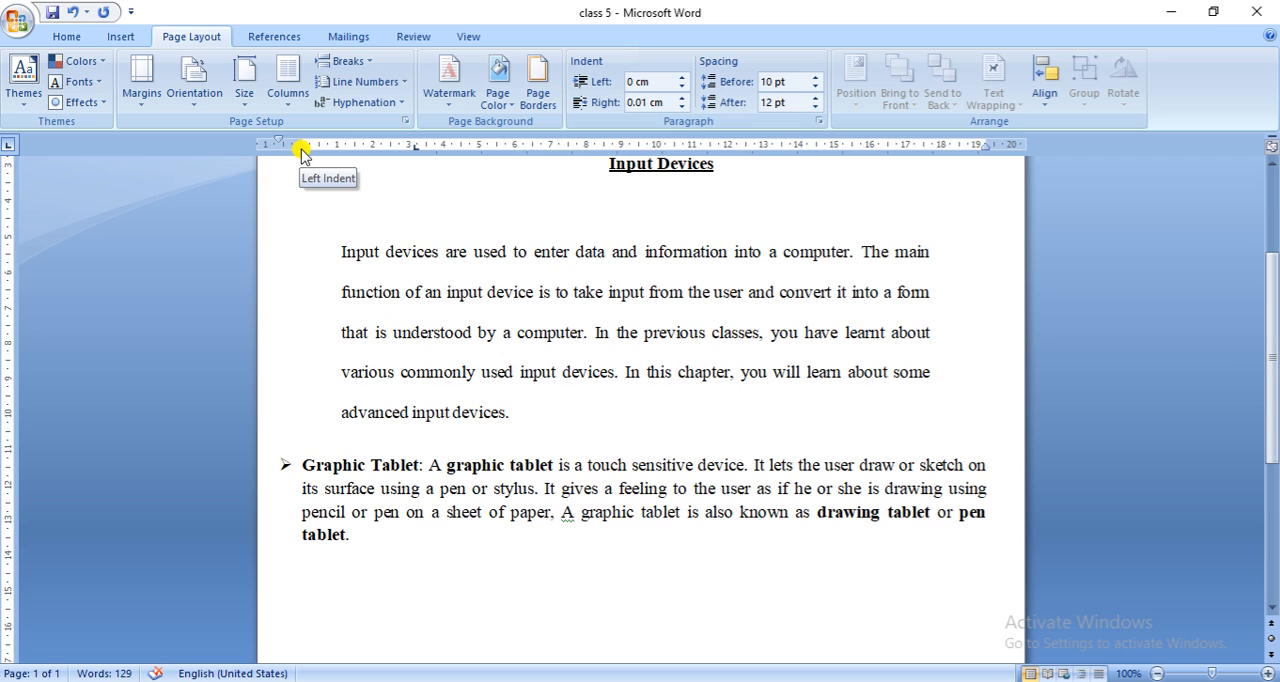
pyautogui.moveTo(302, 152); pyautogui.dragTo(480, 154)
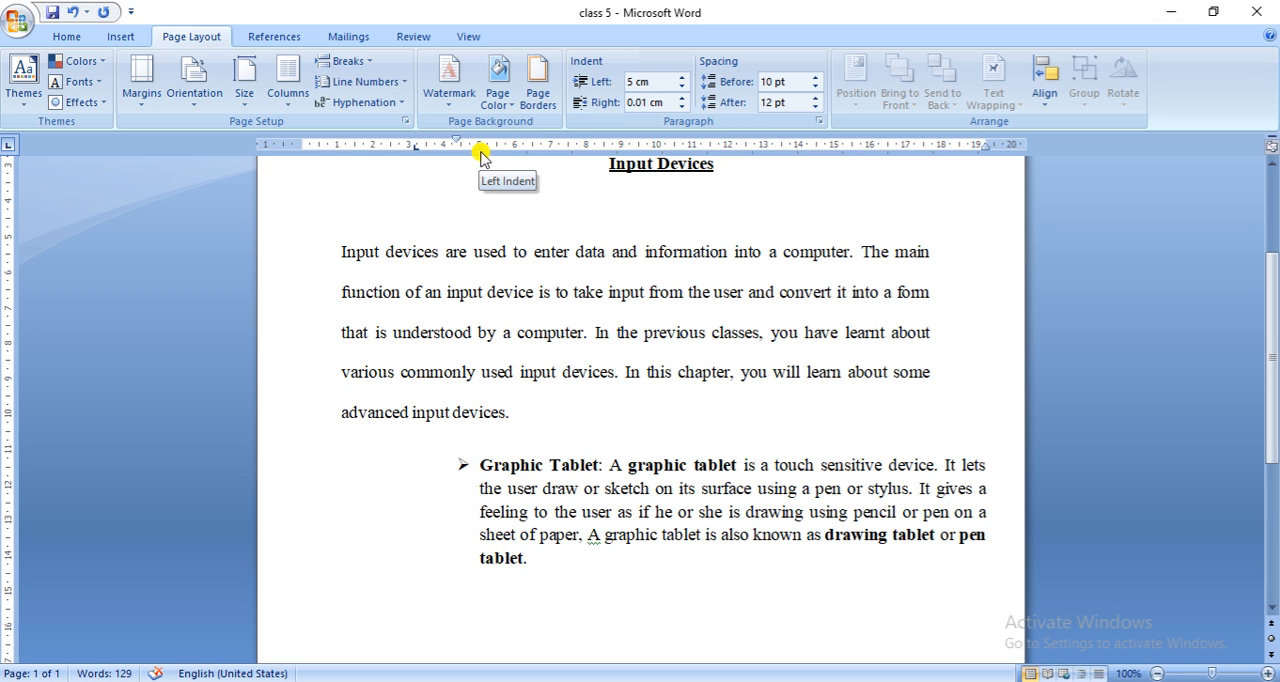
pyautogui.moveTo(480, 155)
pyautogui.mouseDown()
pyautogui.moveTo(357, 158)
pyautogui.moveTo(553, 158)
pyautogui.mouseUp()
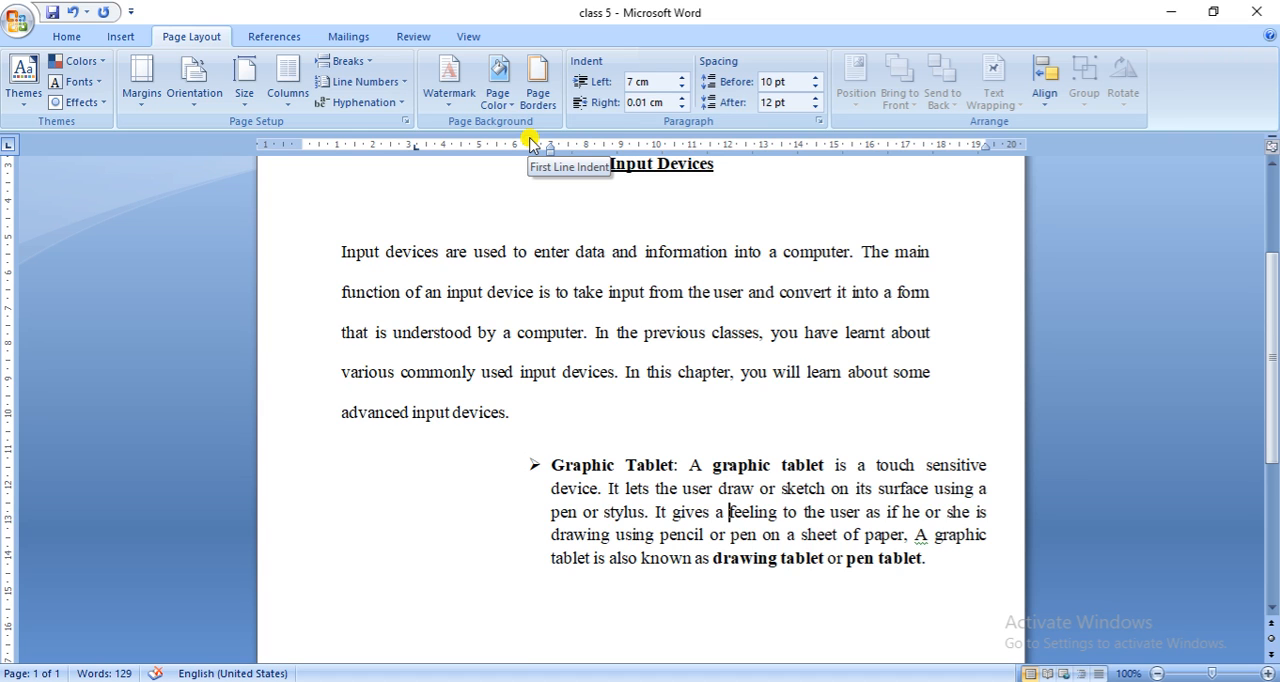
# - Try a first-line indent at about 11 cm for the Graphic Tablet paragraph, and bring its first-line and left indents to 3 cm
pyautogui.moveTo(530, 144)
pyautogui.mouseDown()
pyautogui.moveTo(453, 144)
pyautogui.moveTo(697, 143)
pyautogui.mouseUp()
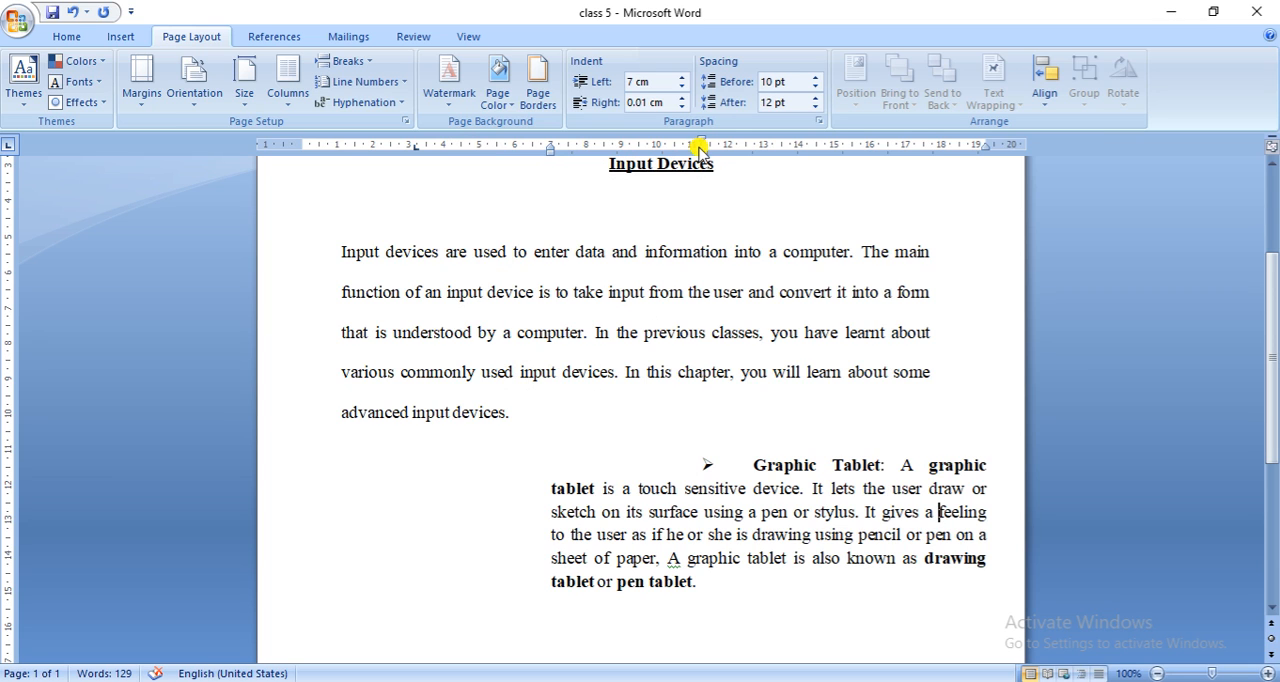
pyautogui.moveTo(700, 143)
pyautogui.mouseDown()
pyautogui.moveTo(406, 148)
pyautogui.moveTo(463, 158)
pyautogui.mouseUp()
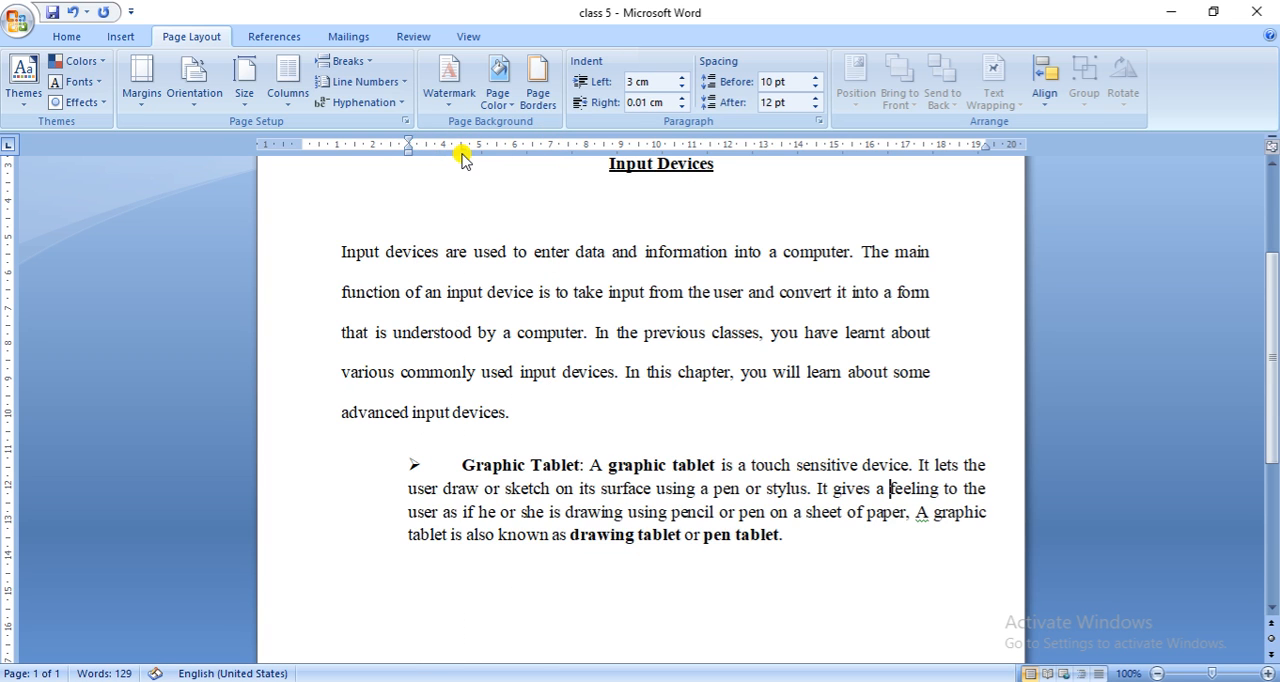